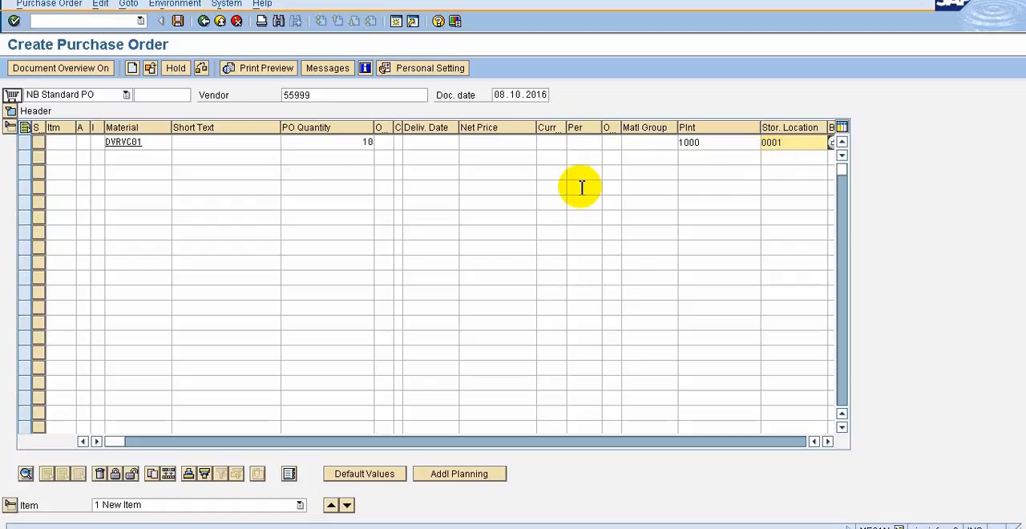
Validate the entered order item for material DVRVC01 and go to its confirmation control field
{"action": "key", "text": "Return"}
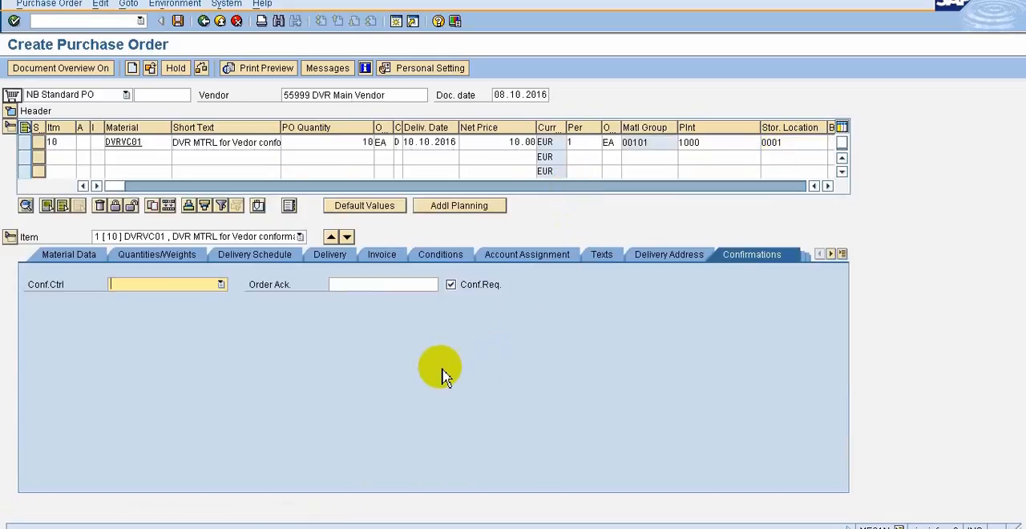
{"action": "left_click", "coordinate": [156, 289]}
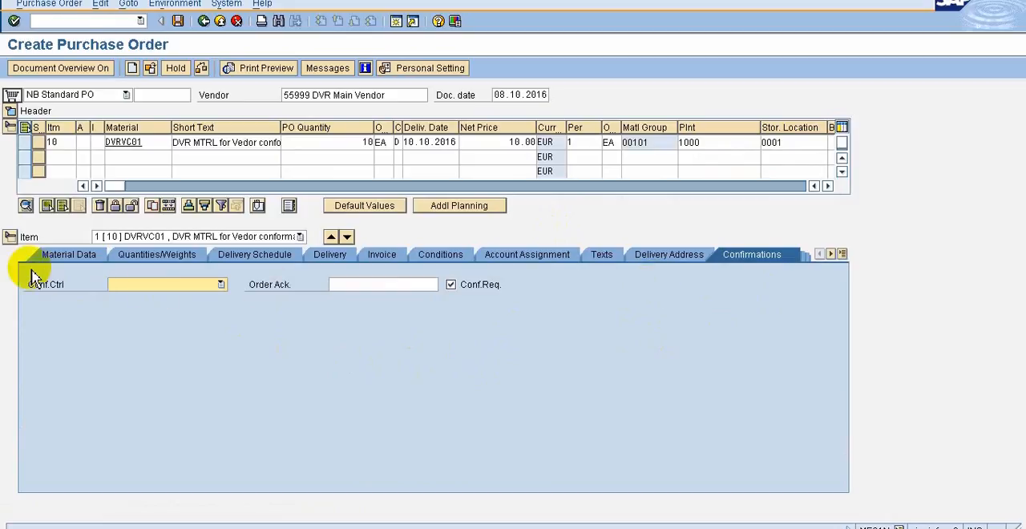
Collapse the item detail and item overview sections of the purchase order, and expand the item overview again
{"action": "left_click", "coordinate": [9, 238]}
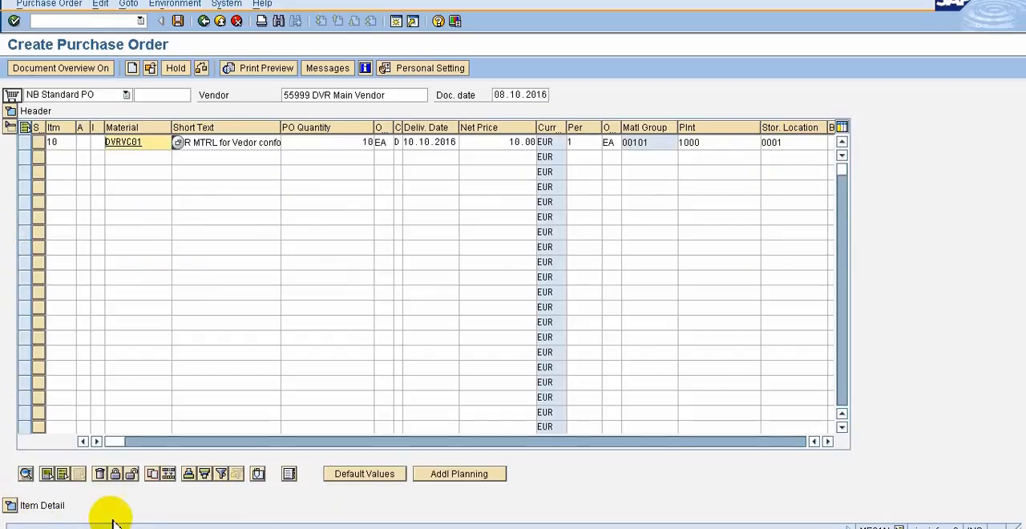
{"action": "left_click", "coordinate": [10, 128]}
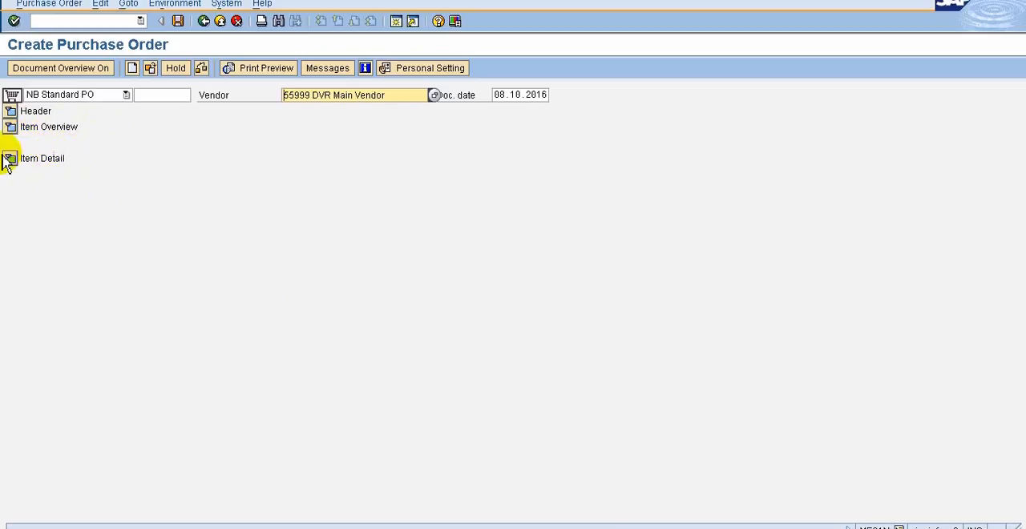
{"action": "left_click", "coordinate": [11, 127]}
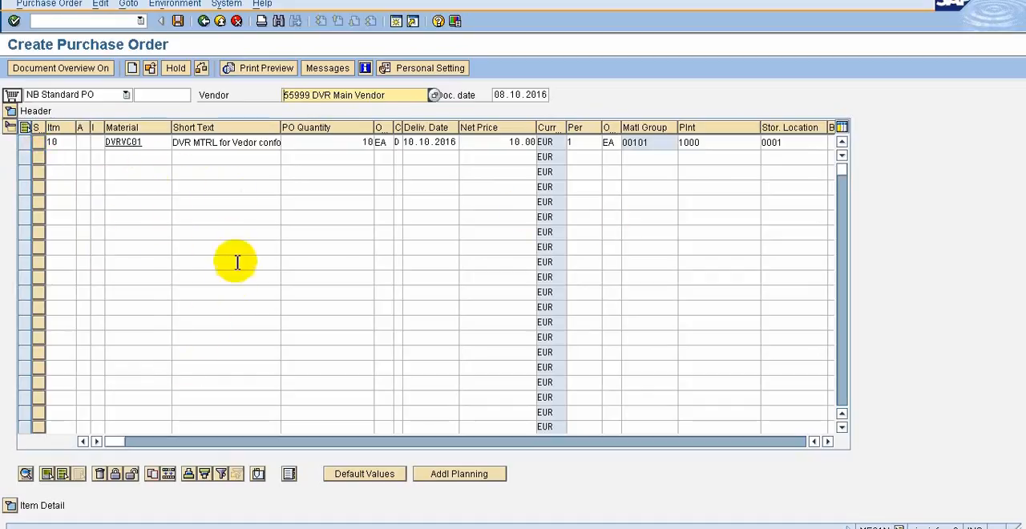
{"action": "left_click", "coordinate": [173, 303]}
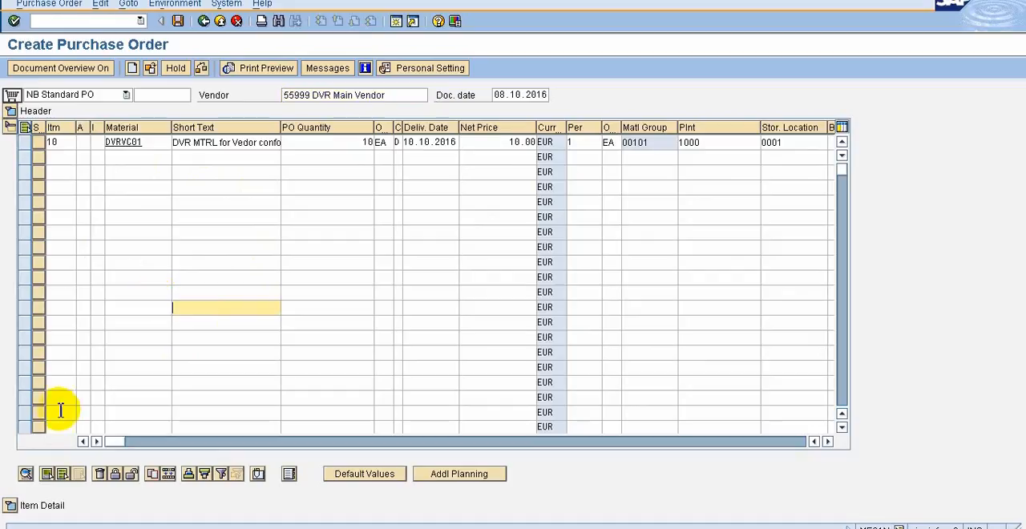
Select item 10 in the item overview and expand its details, checking which items can be chosen there
{"action": "left_click", "coordinate": [27, 142]}
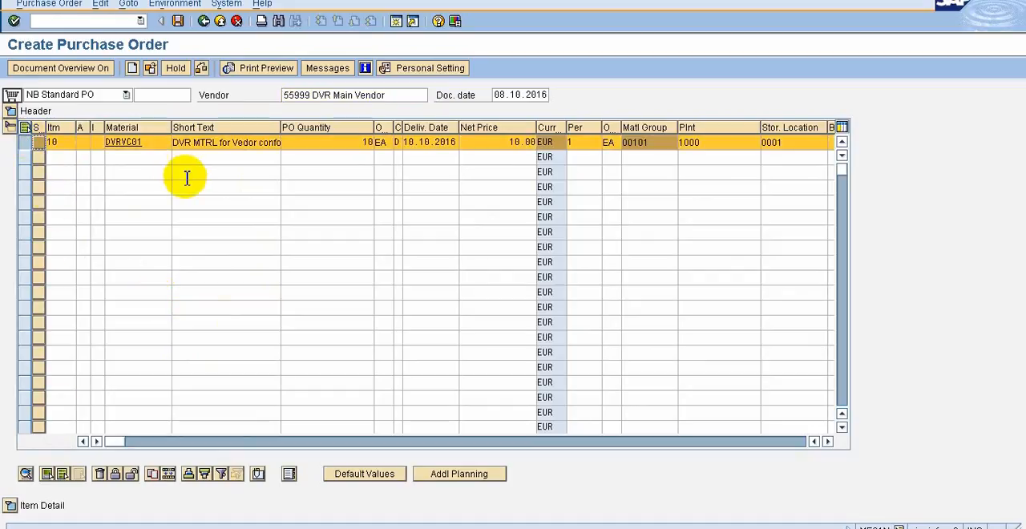
{"action": "left_click", "coordinate": [10, 506]}
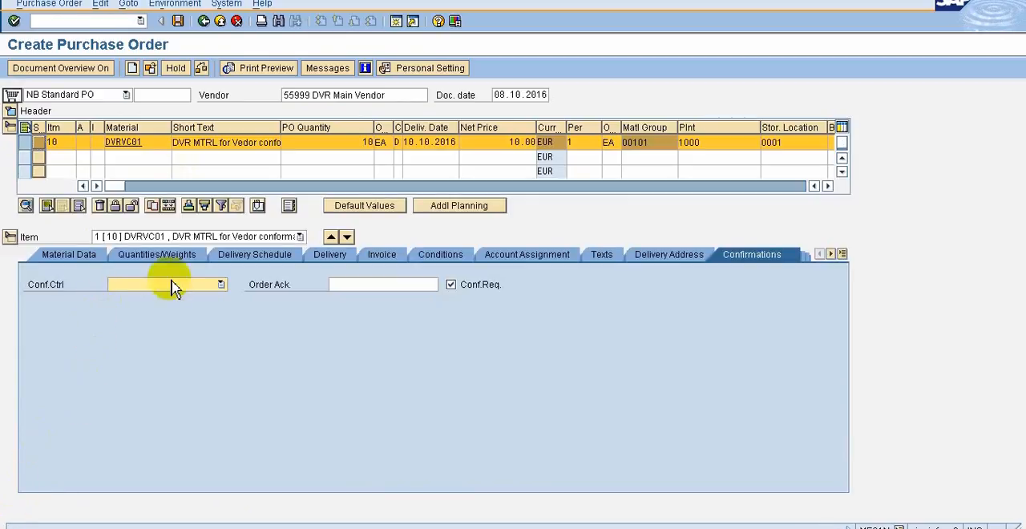
{"action": "left_click", "coordinate": [348, 238]}
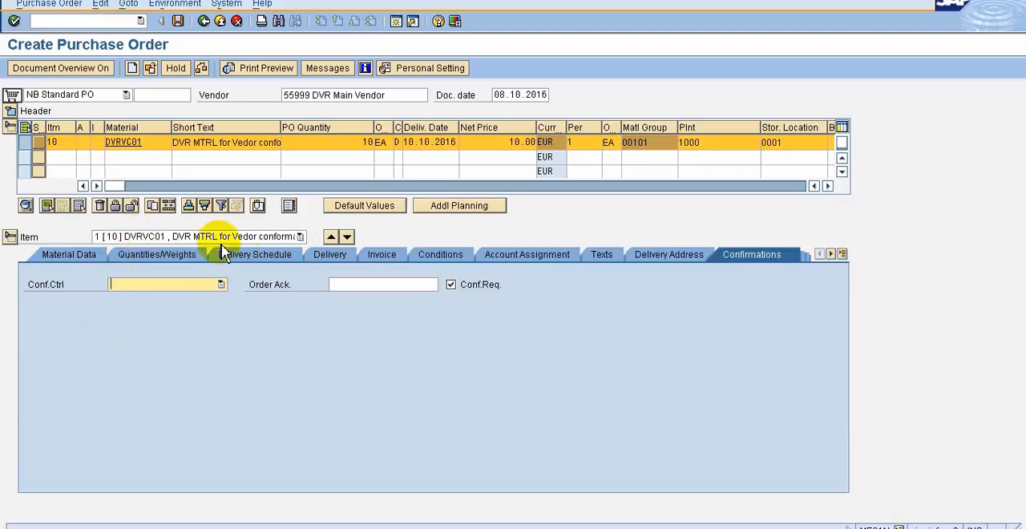
{"action": "left_click", "coordinate": [267, 237]}
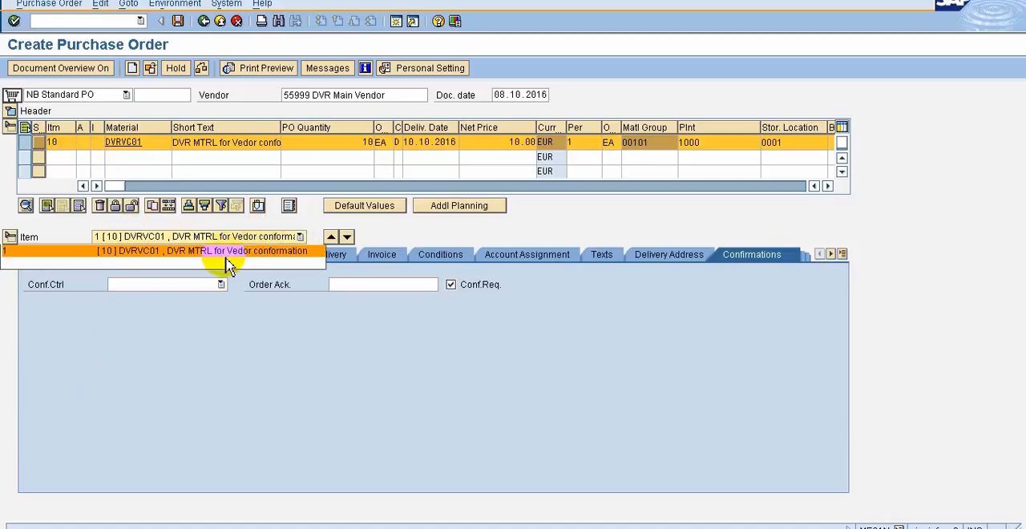
{"action": "left_click", "coordinate": [407, 232]}
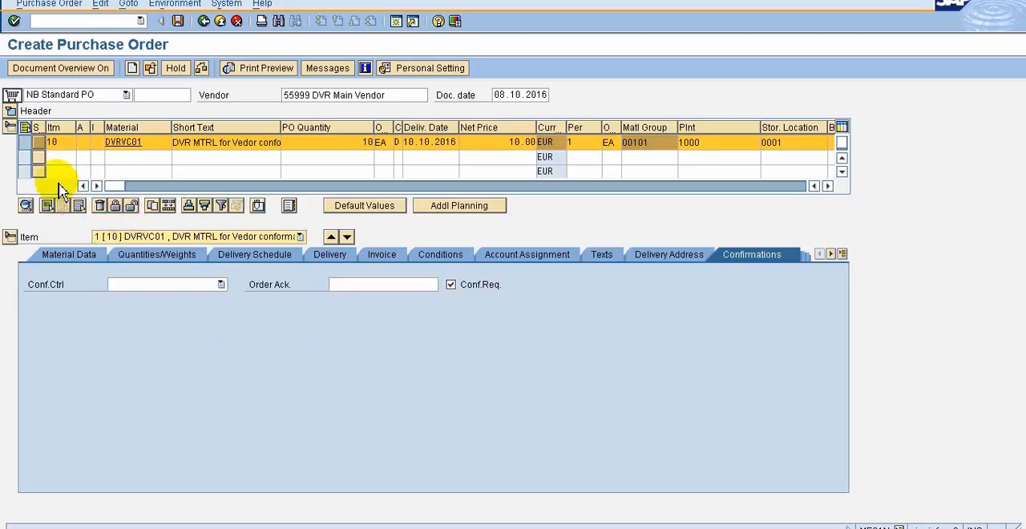
Copy item 10 as a second order item and set the copy's PO quantity to 15
{"action": "left_click", "coordinate": [8, 237]}
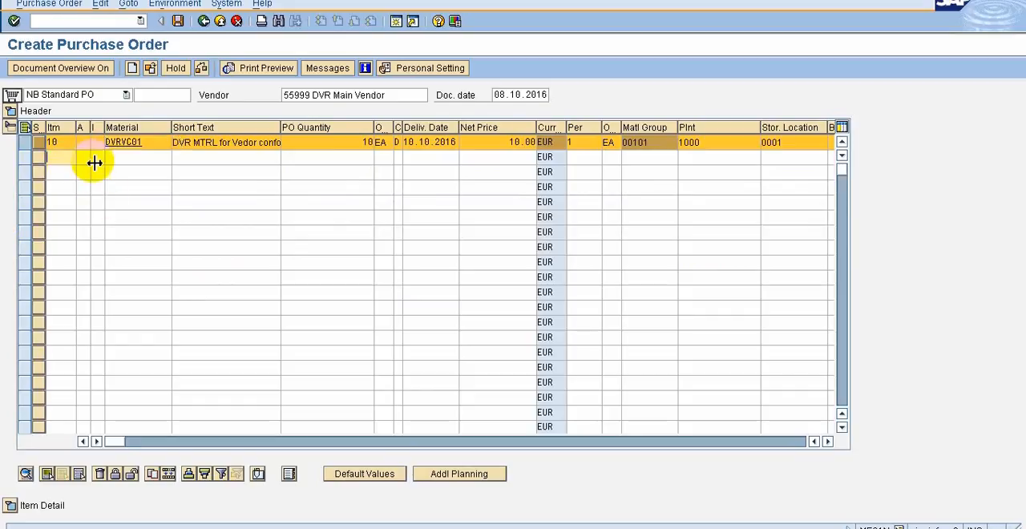
{"action": "left_click", "coordinate": [141, 161]}
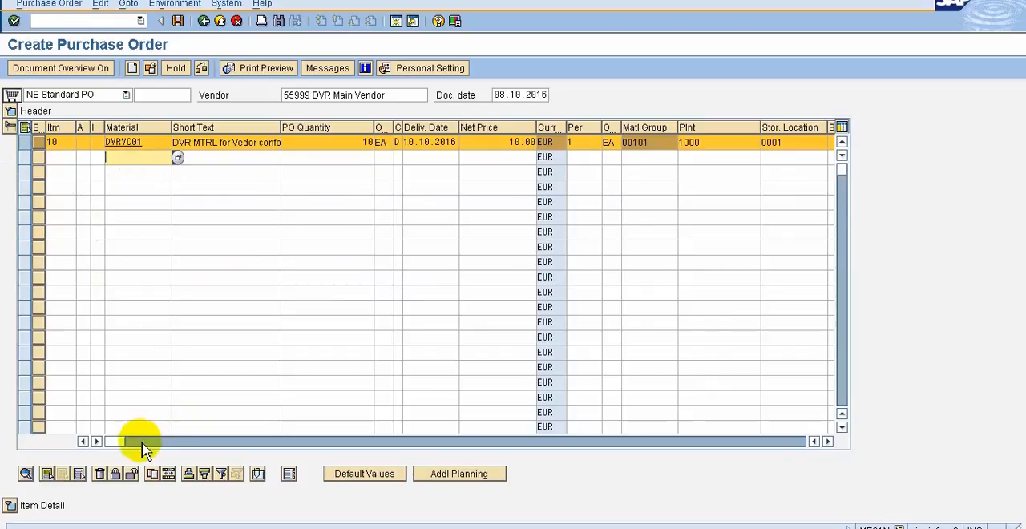
{"action": "left_click", "coordinate": [151, 474]}
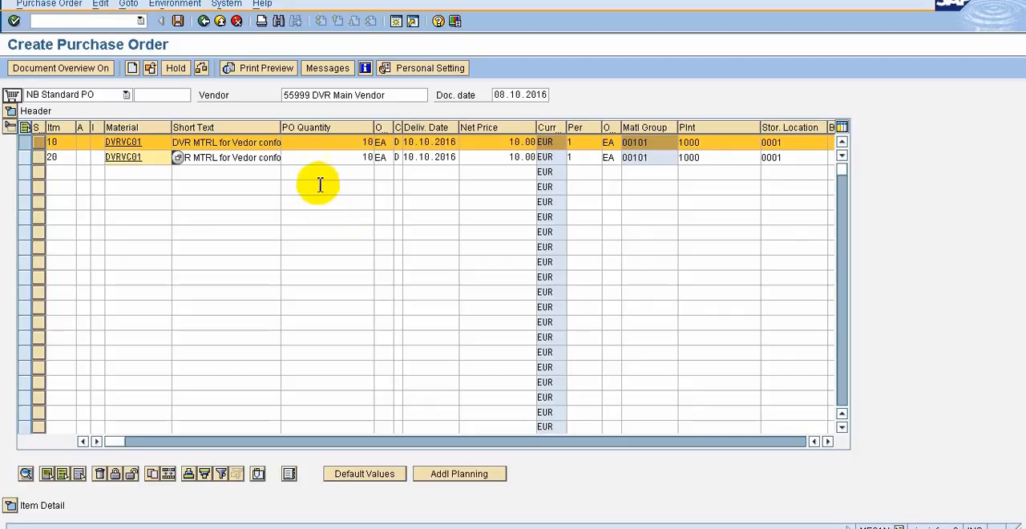
{"action": "left_click_drag", "start_coordinate": [375, 161], "coordinate": [375, 161]}
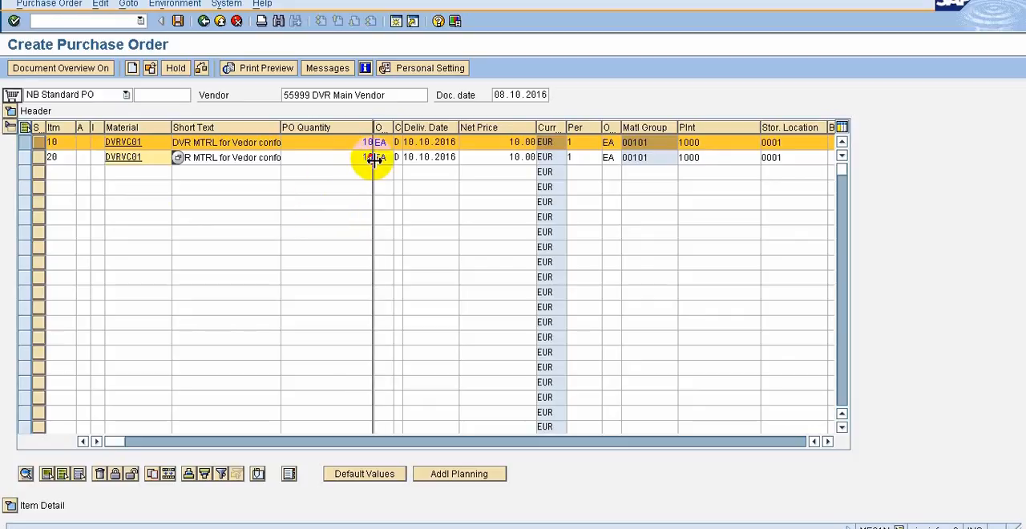
{"action": "left_click", "coordinate": [368, 156]}
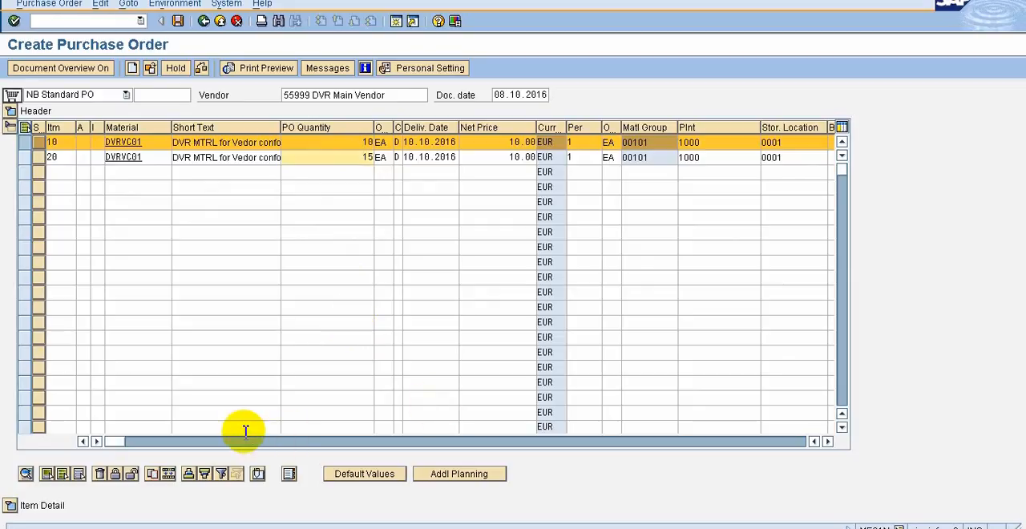
Expand the item details and use the item selection to choose item 20
{"action": "left_click", "coordinate": [10, 505]}
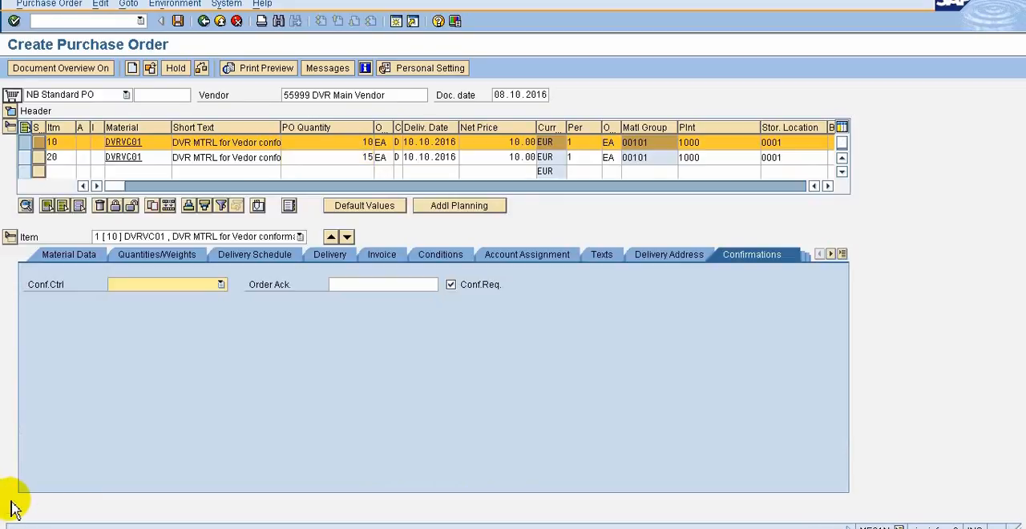
{"action": "left_click", "coordinate": [164, 286]}
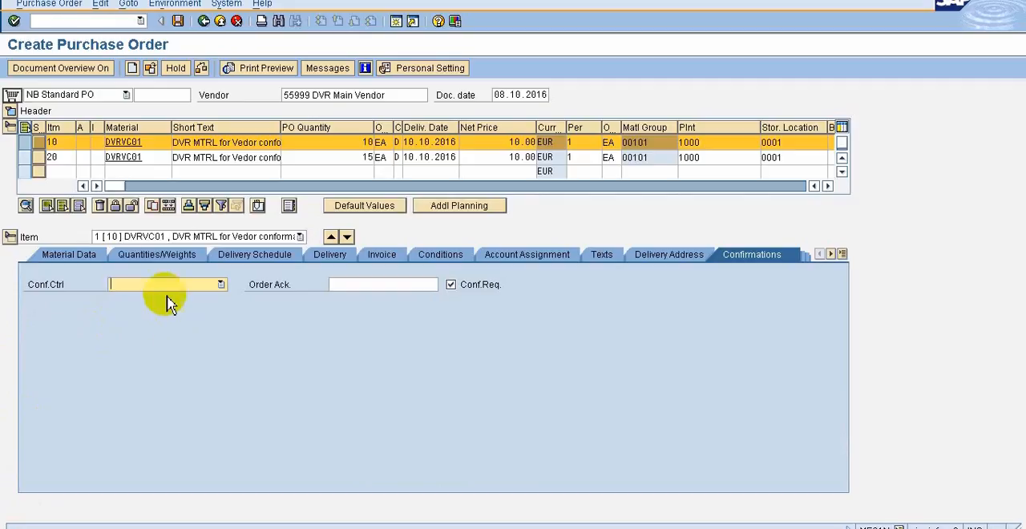
{"action": "left_click", "coordinate": [295, 237]}
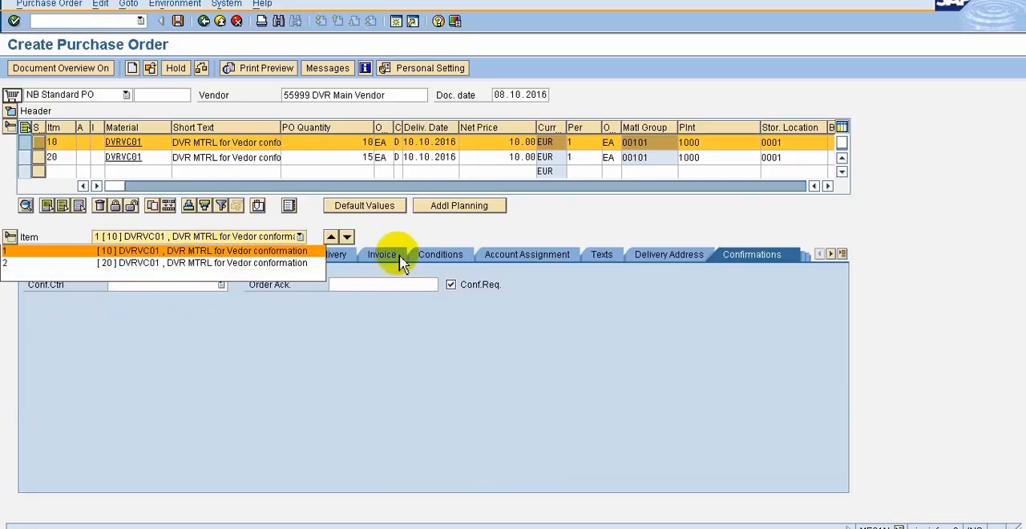
{"action": "left_click", "coordinate": [378, 231]}
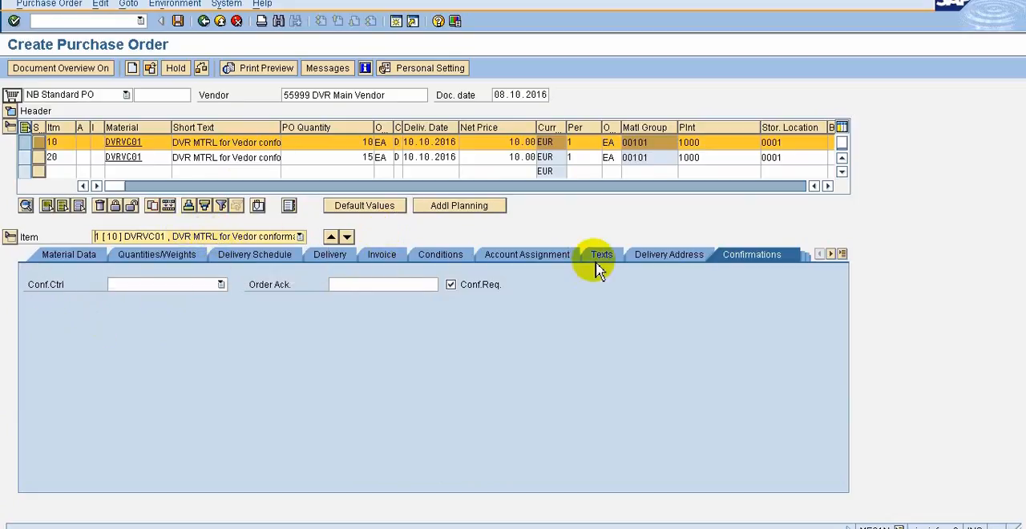
{"action": "left_click", "coordinate": [176, 237]}
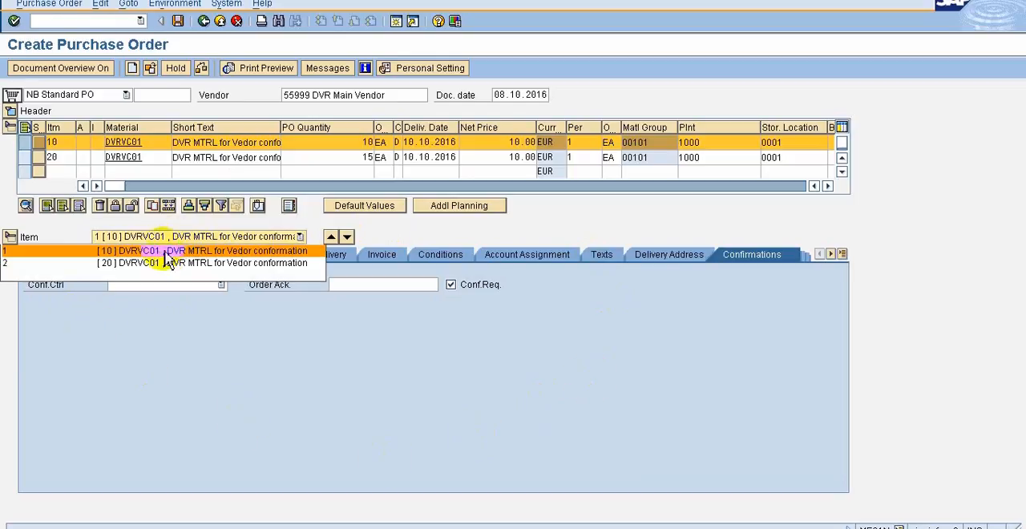
{"action": "left_click", "coordinate": [166, 263]}
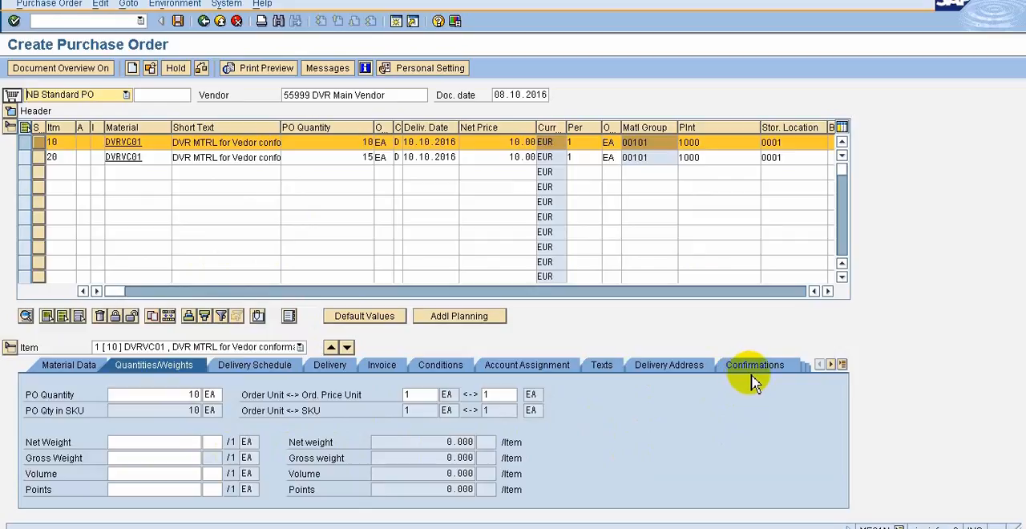
Show item 10's confirmation data, clear its confirmation requirement and set it again
{"action": "left_click", "coordinate": [756, 367]}
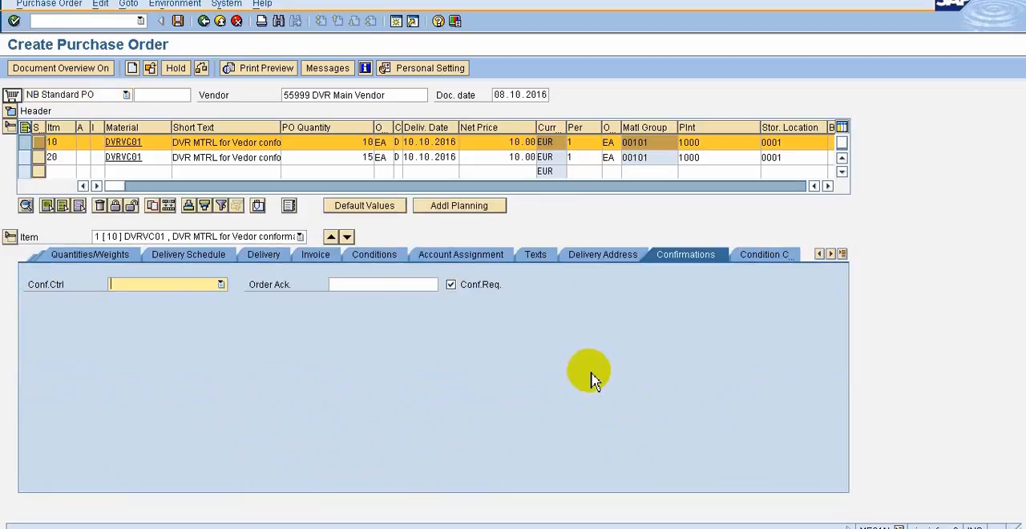
{"action": "left_click", "coordinate": [451, 287]}
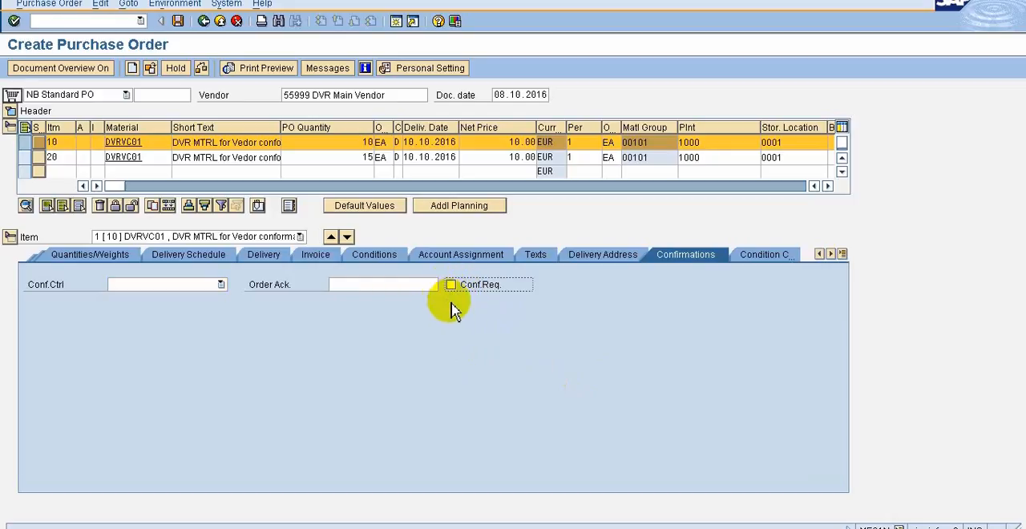
{"action": "left_click", "coordinate": [452, 285]}
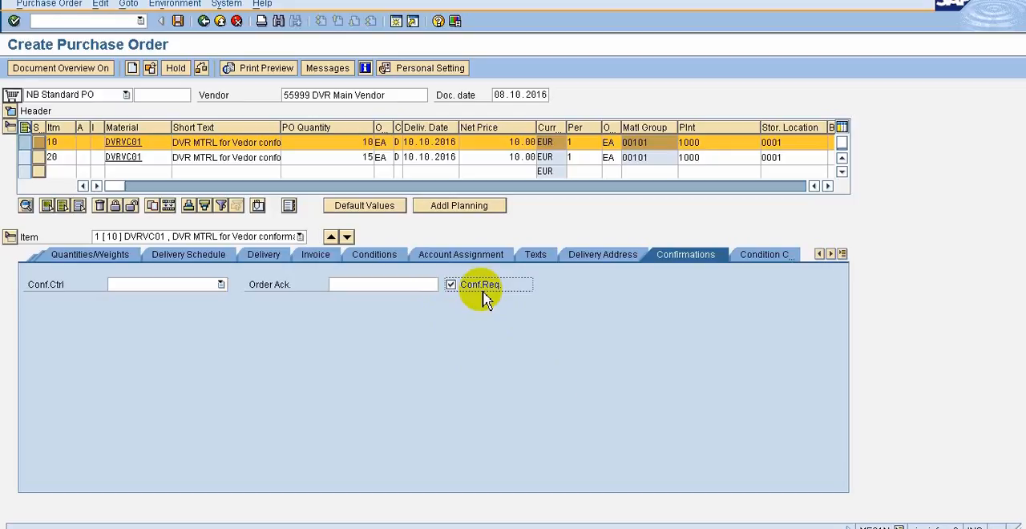
Preview the printed purchase order with the confirmation requirement set for item 10 and examine its item lines
{"action": "left_click", "coordinate": [281, 66]}
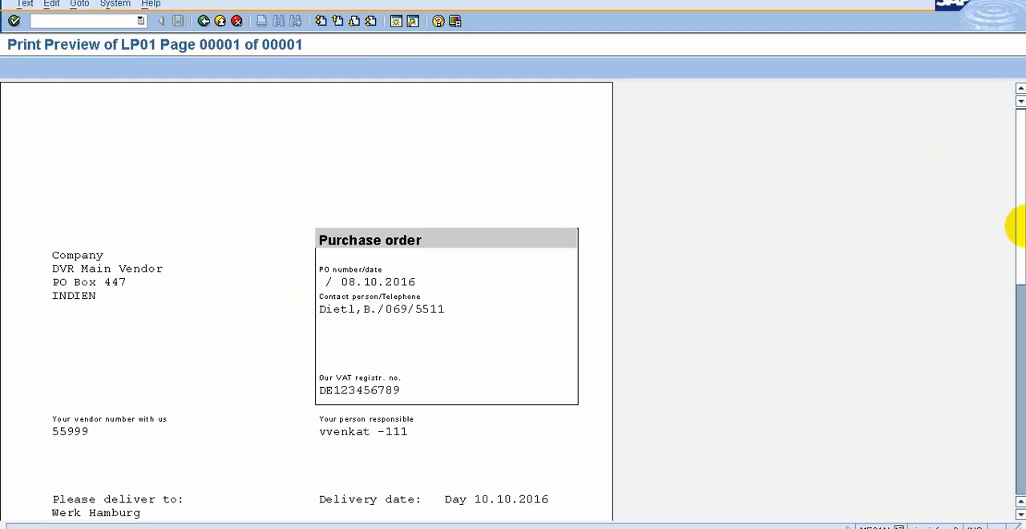
{"action": "left_click", "coordinate": [1024, 292]}
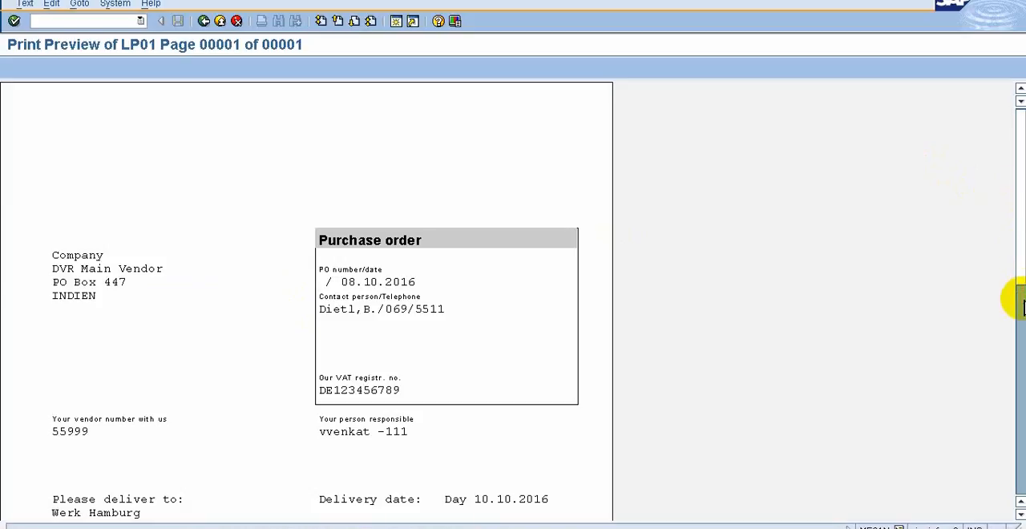
{"action": "left_click", "coordinate": [1021, 312]}
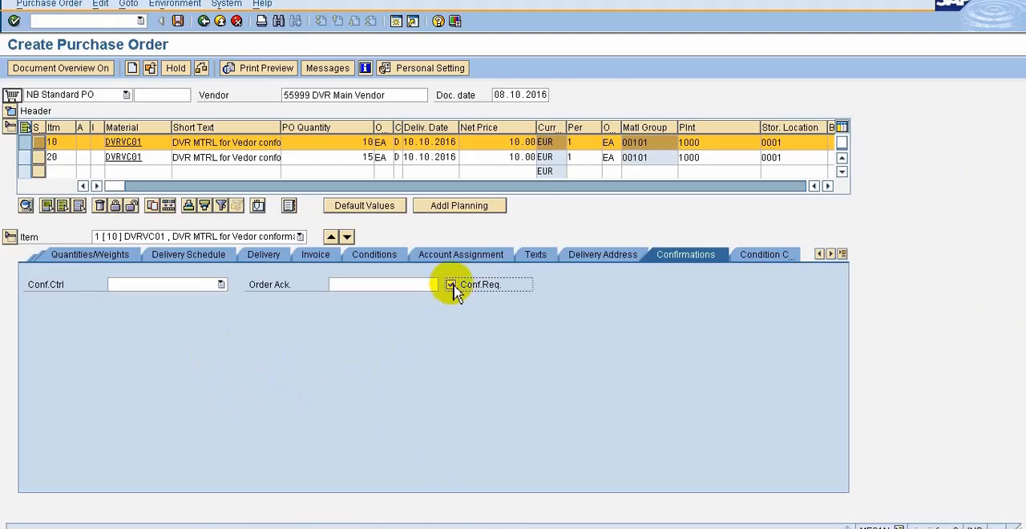
Clear item 10's confirmation requirement and examine the item lines in the purchase order's print preview
{"action": "left_click", "coordinate": [450, 285]}
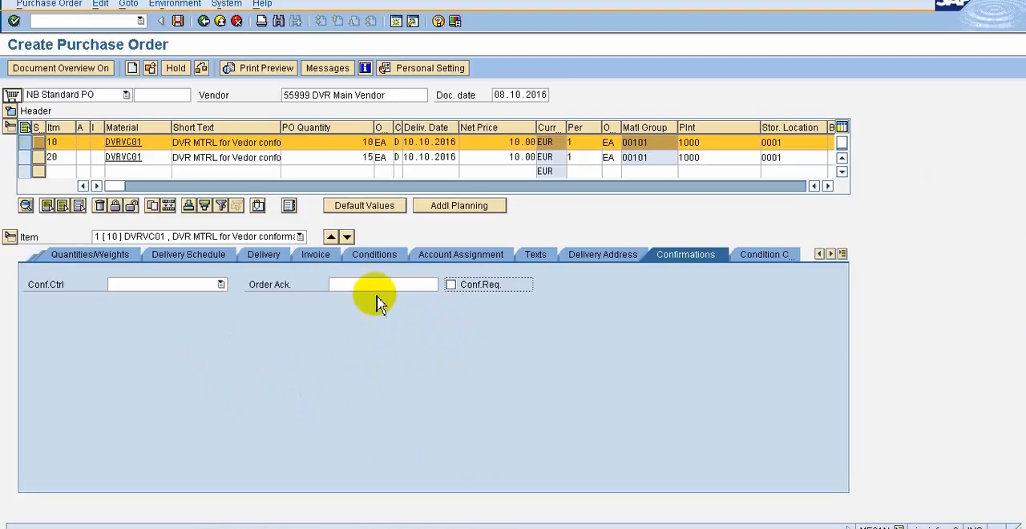
{"action": "left_click", "coordinate": [267, 68]}
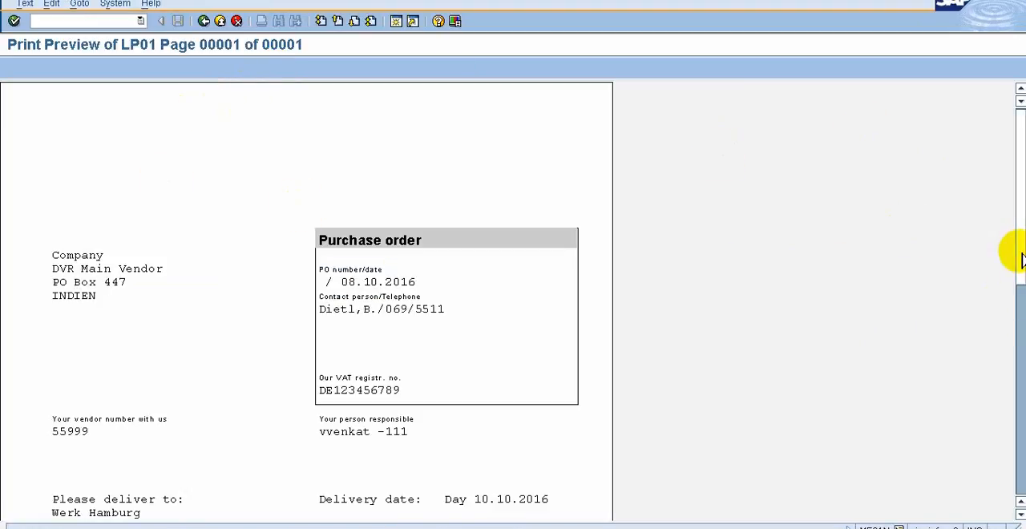
{"action": "left_click_drag", "start_coordinate": [1019, 255], "coordinate": [1015, 392]}
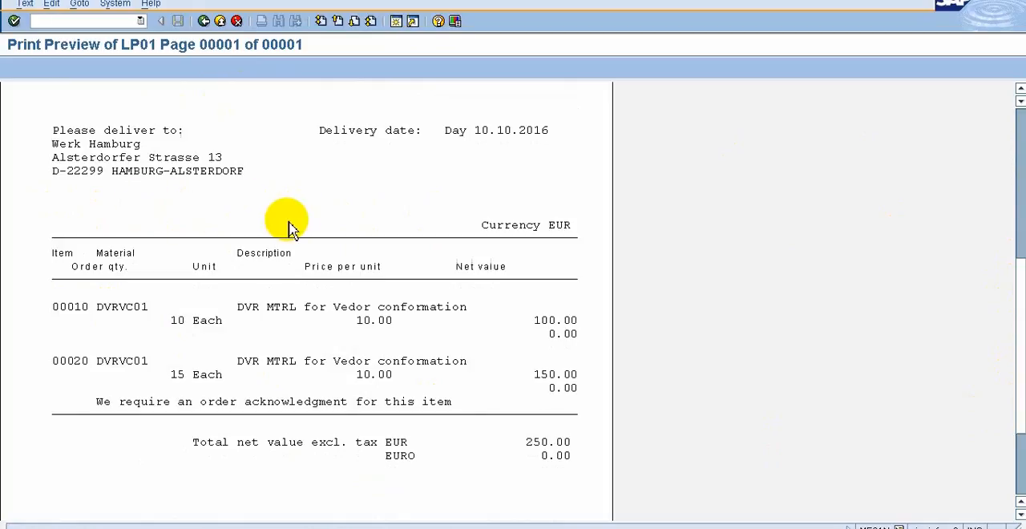
{"action": "left_click", "coordinate": [203, 22]}
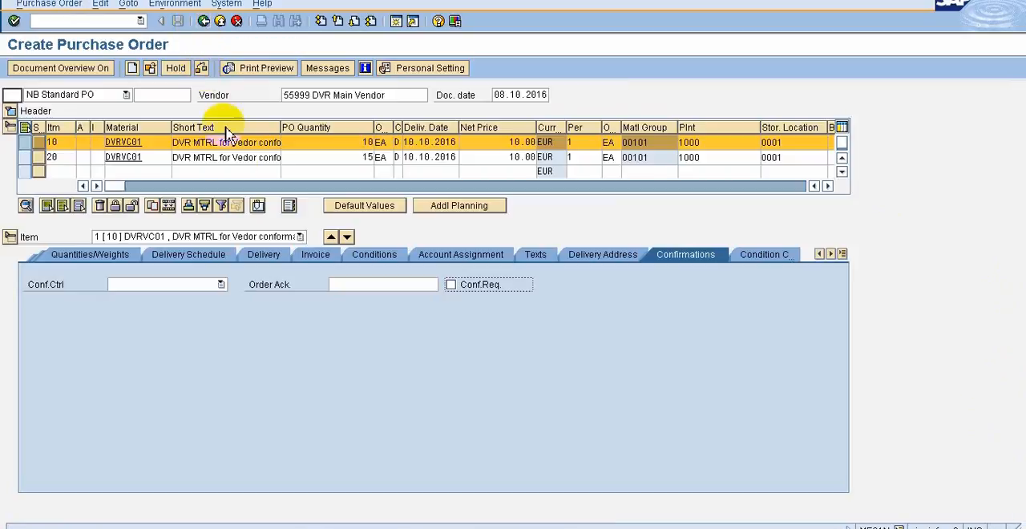
Set item 10's confirmation requirement again, leave the order acknowledgment empty and save the purchase order
{"action": "left_click", "coordinate": [452, 286]}
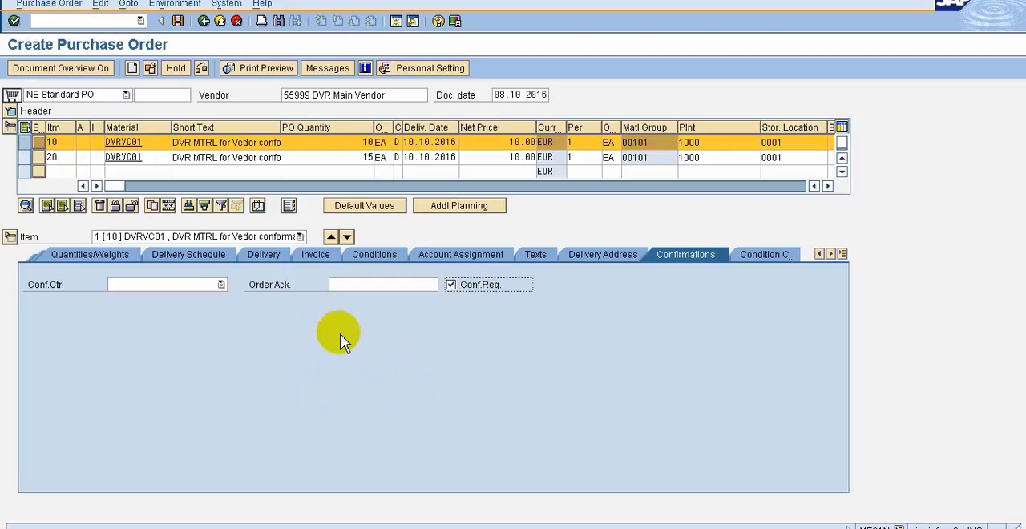
{"action": "left_click", "coordinate": [355, 286]}
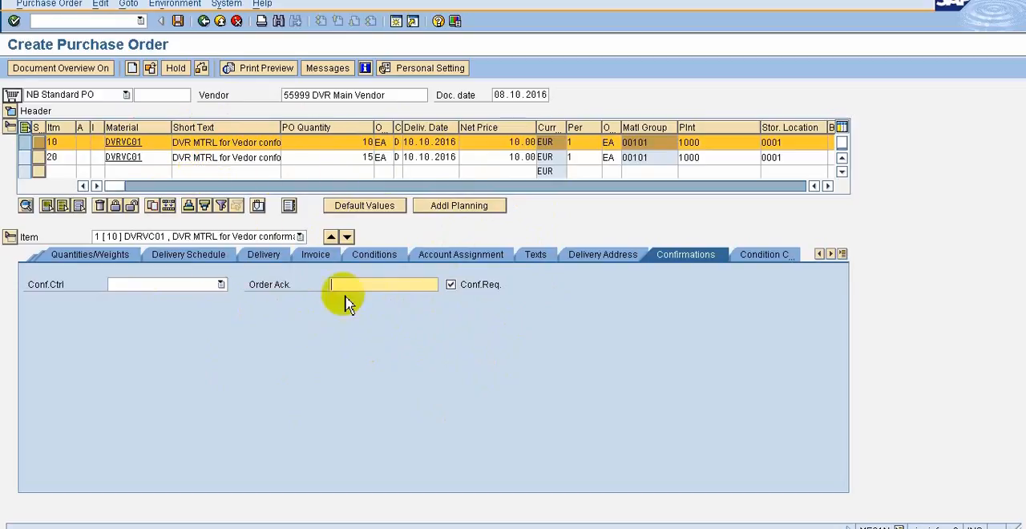
{"action": "left_click", "coordinate": [183, 29]}
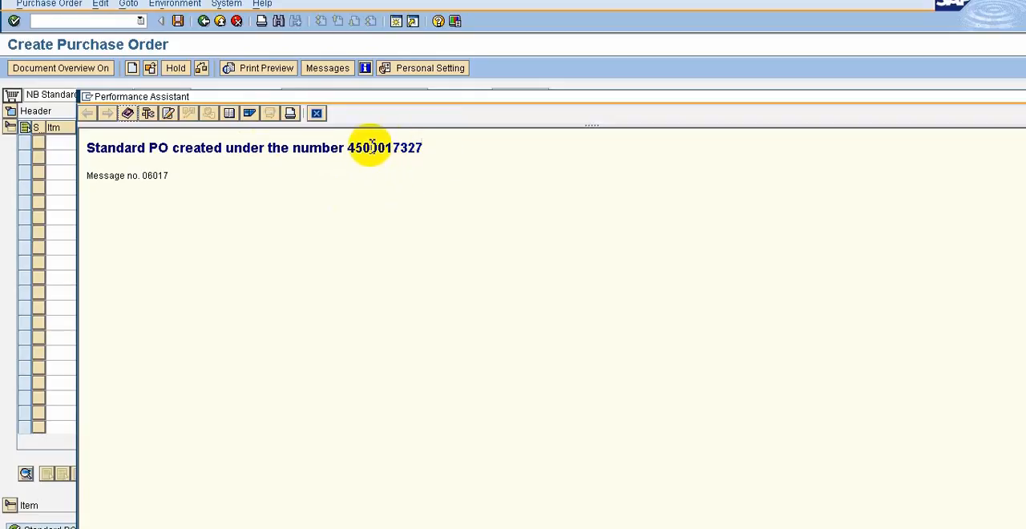
Open the saved purchase order, view its output messages and return to the SAP Easy Access menu
{"action": "left_click", "coordinate": [150, 68]}
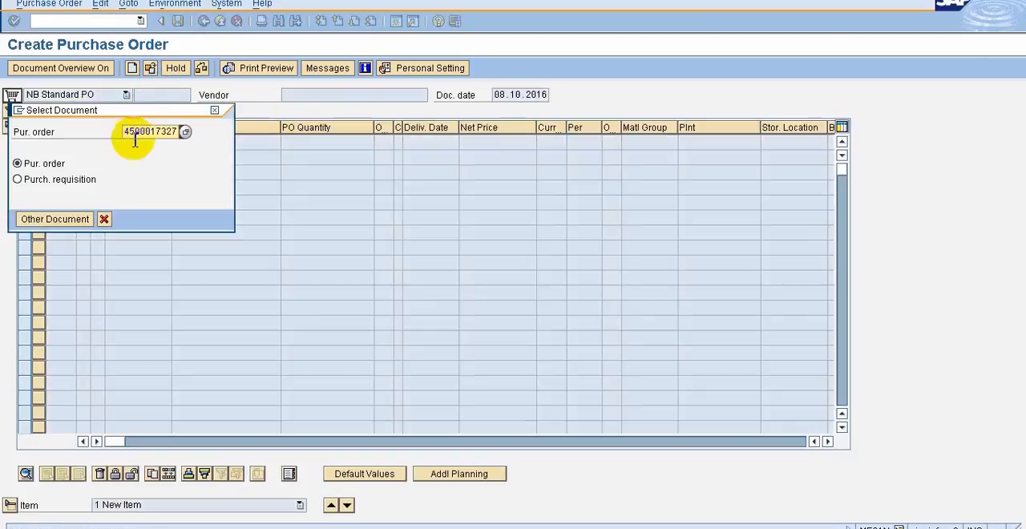
{"action": "left_click", "coordinate": [37, 225]}
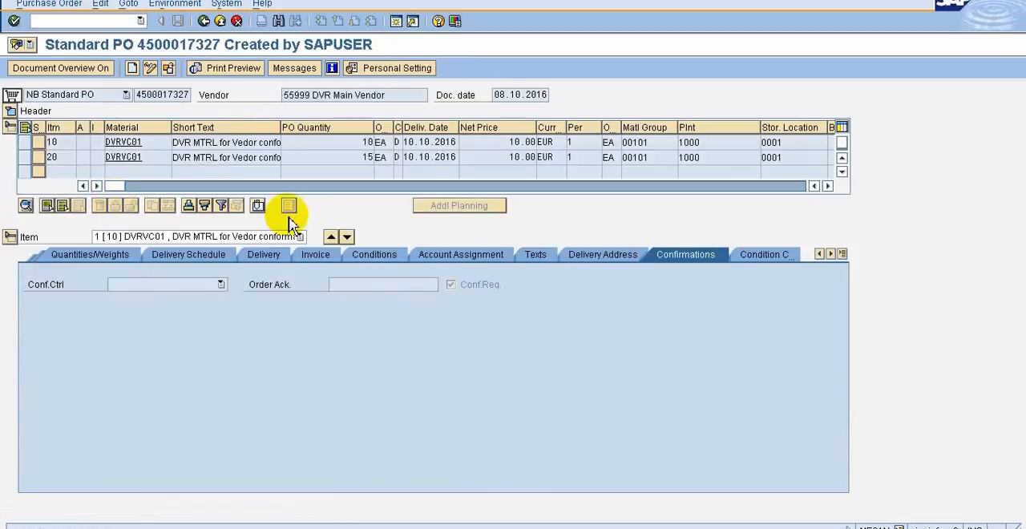
{"action": "left_click", "coordinate": [293, 68]}
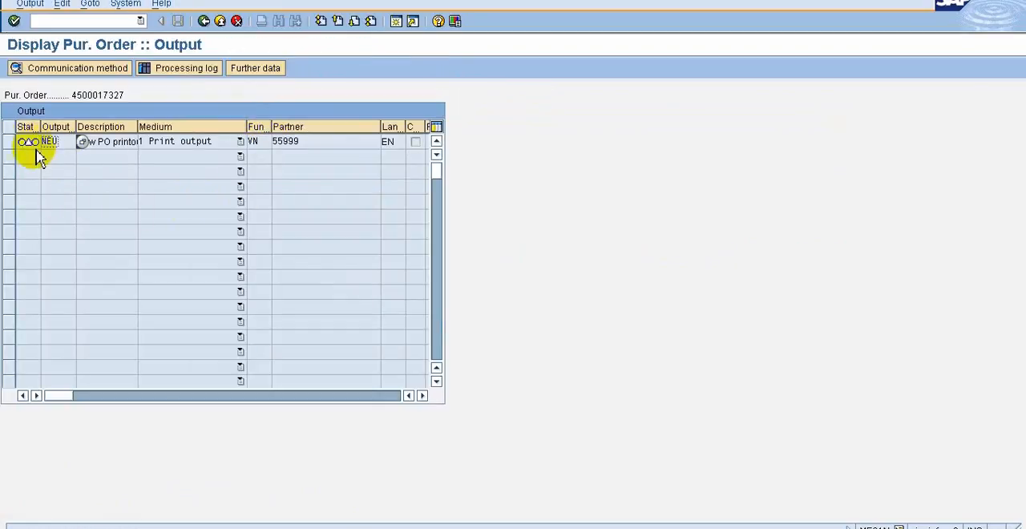
{"action": "left_click", "coordinate": [205, 21]}
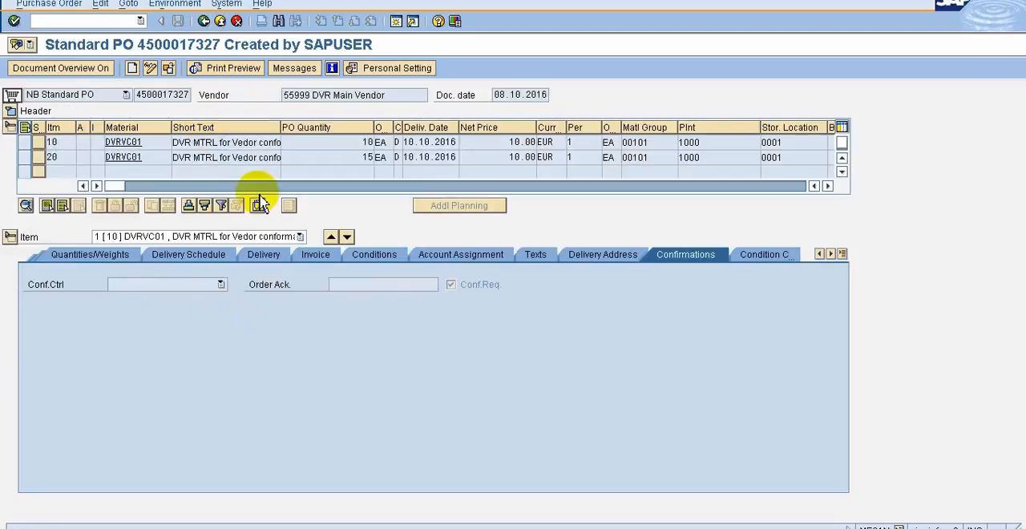
{"action": "left_click", "coordinate": [204, 20]}
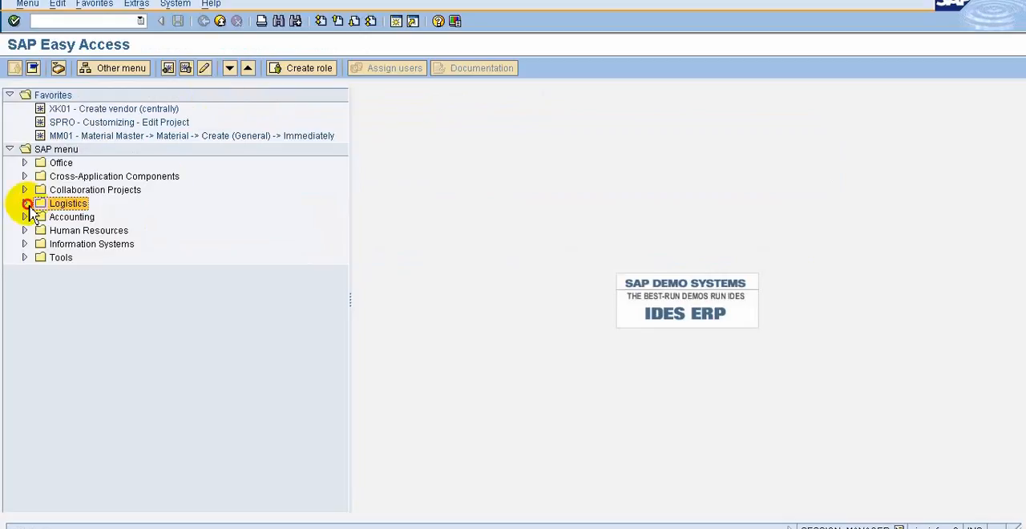
Start ME9F - Print/Transmit for purchase orders and list the messages of the saved purchase order
{"action": "left_click", "coordinate": [26, 203]}
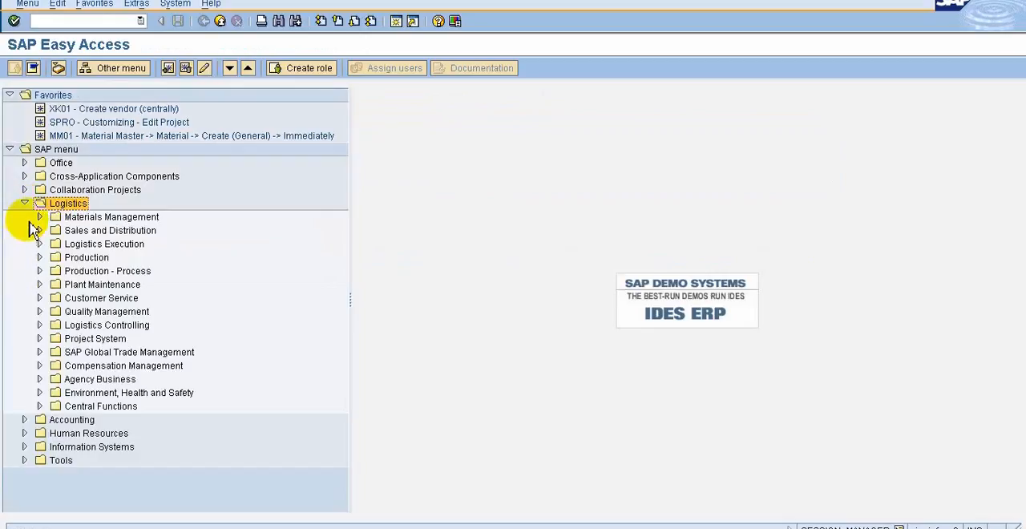
{"action": "left_click", "coordinate": [40, 218]}
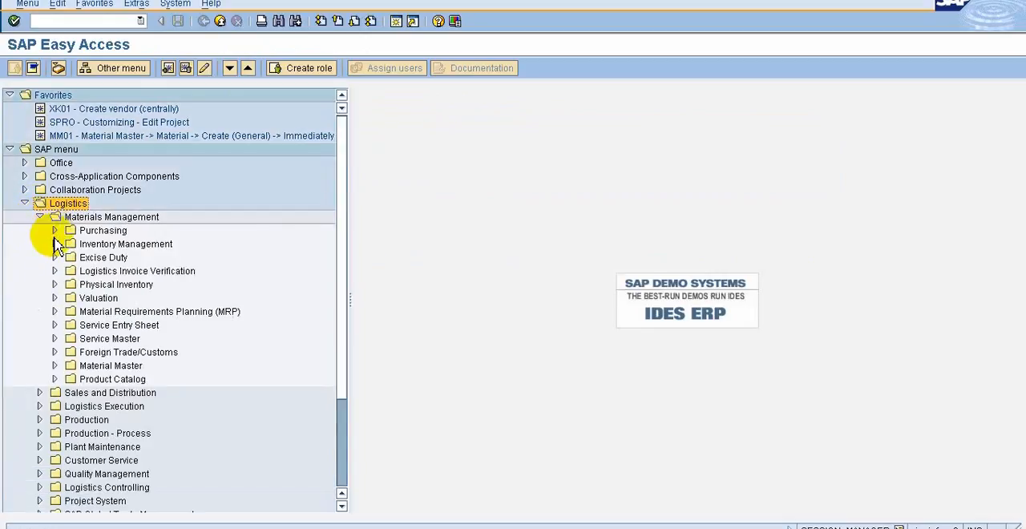
{"action": "left_click", "coordinate": [54, 232]}
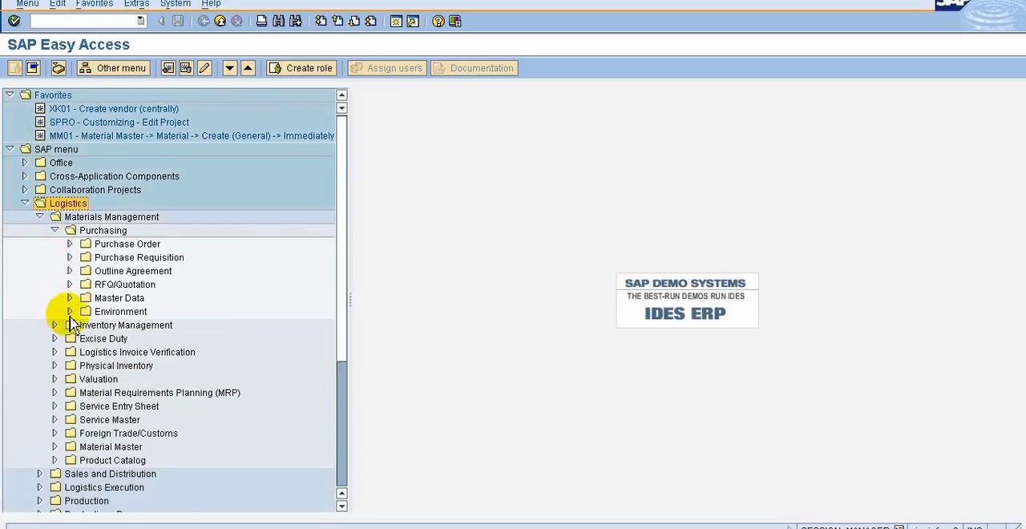
{"action": "left_click", "coordinate": [70, 244]}
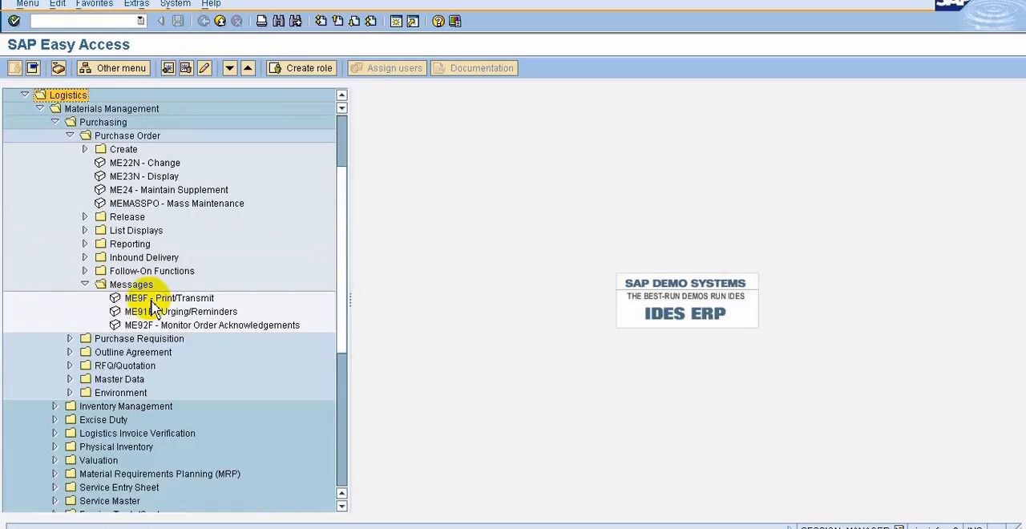
{"action": "double_click", "coordinate": [143, 298]}
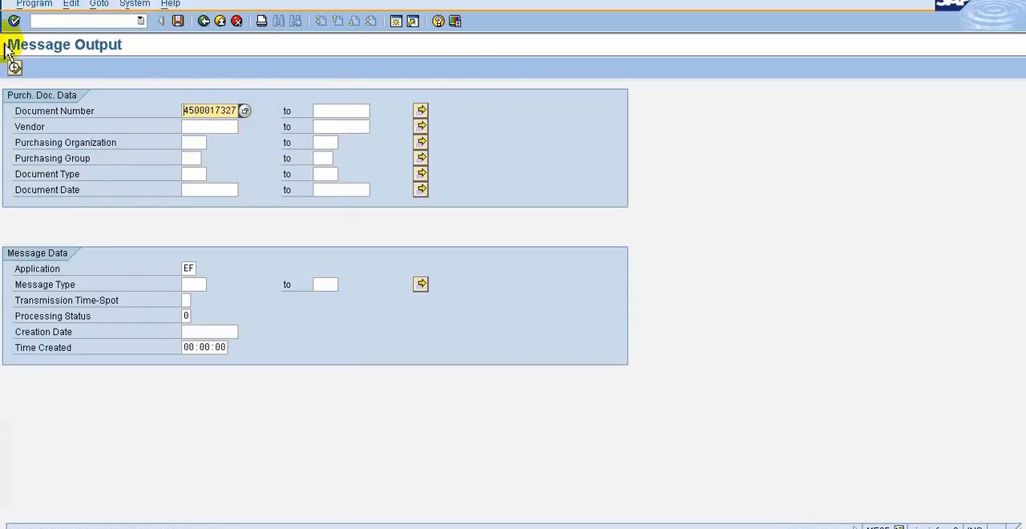
{"action": "left_click", "coordinate": [12, 70]}
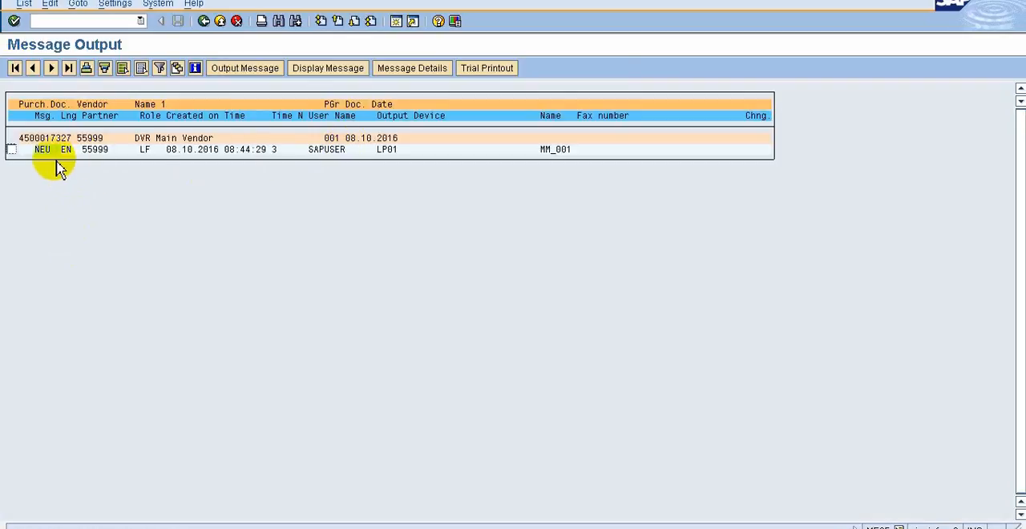
Display the NEU message of the purchase order and examine the acknowledgment text and item lines in its print preview
{"action": "left_click", "coordinate": [12, 150]}
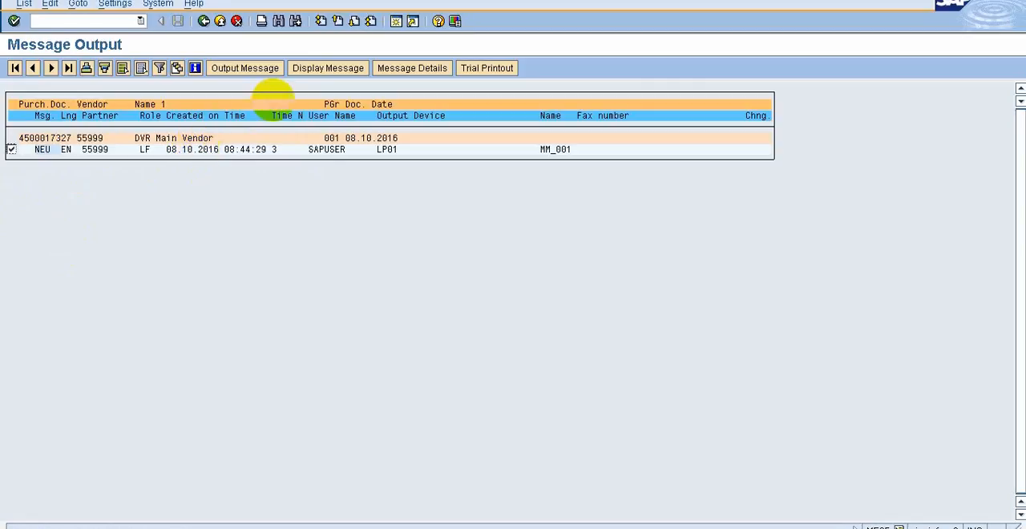
{"action": "left_click", "coordinate": [333, 69]}
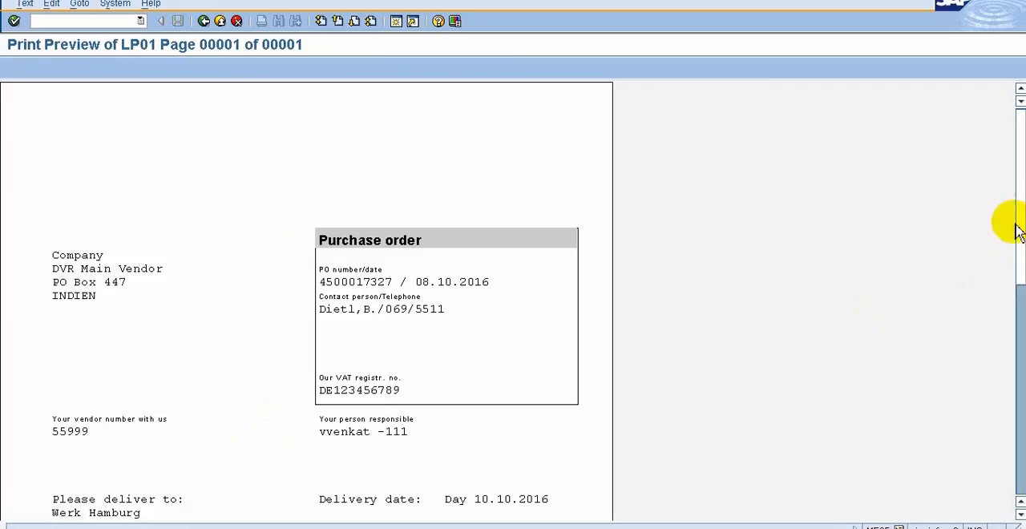
{"action": "scroll", "coordinate": [1016, 274], "scroll_direction": "down", "scroll_amount": 5}
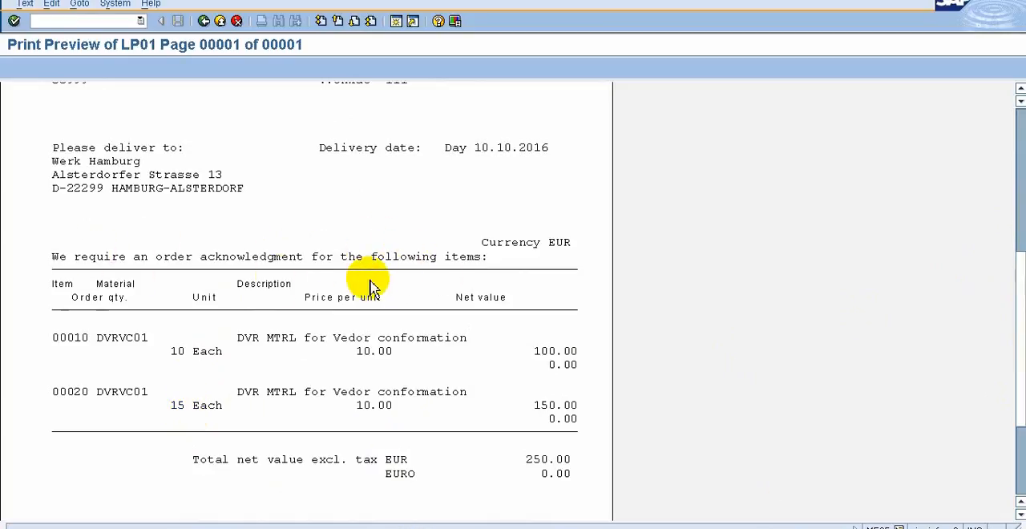
{"action": "left_click", "coordinate": [1020, 155]}
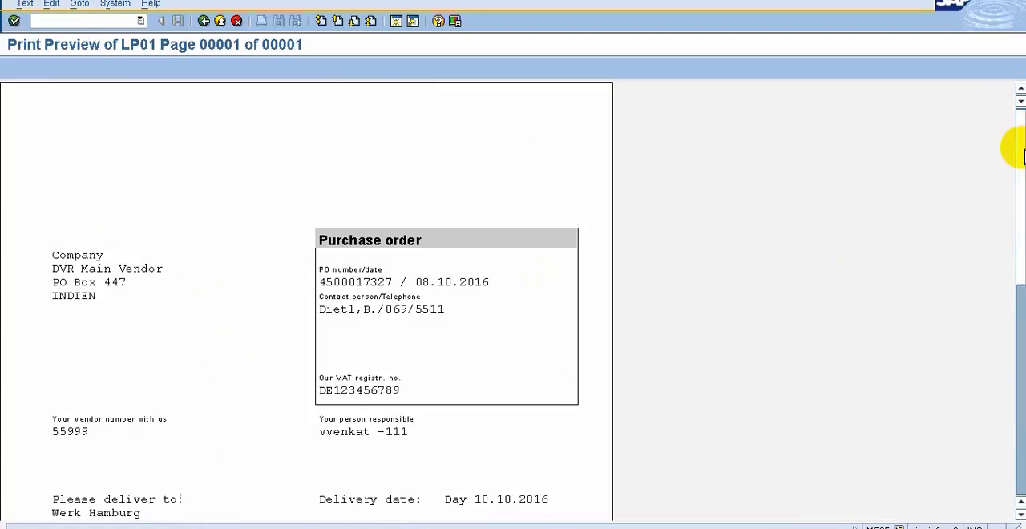
{"action": "left_click", "coordinate": [206, 22]}
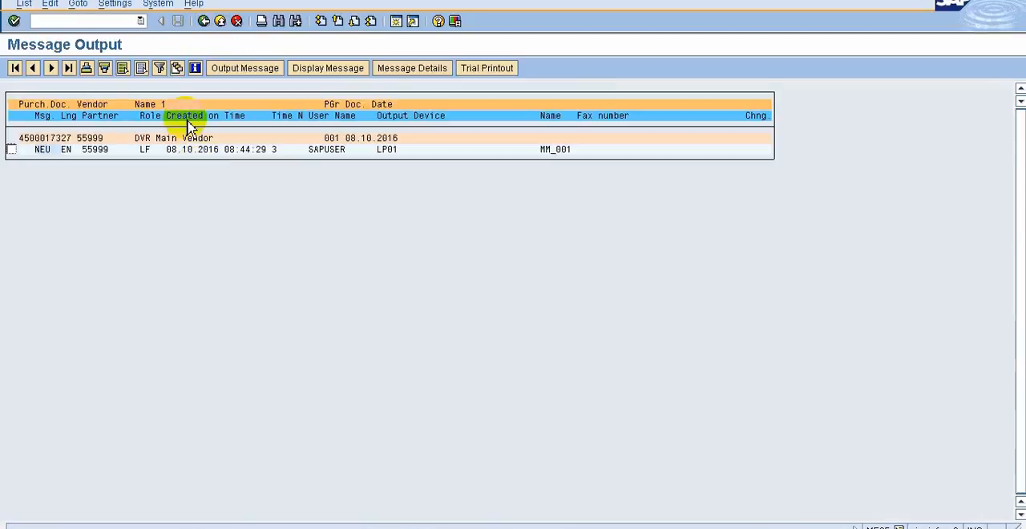
Output the NEU message of the purchase order and leave the message output transaction
{"action": "left_click", "coordinate": [12, 151]}
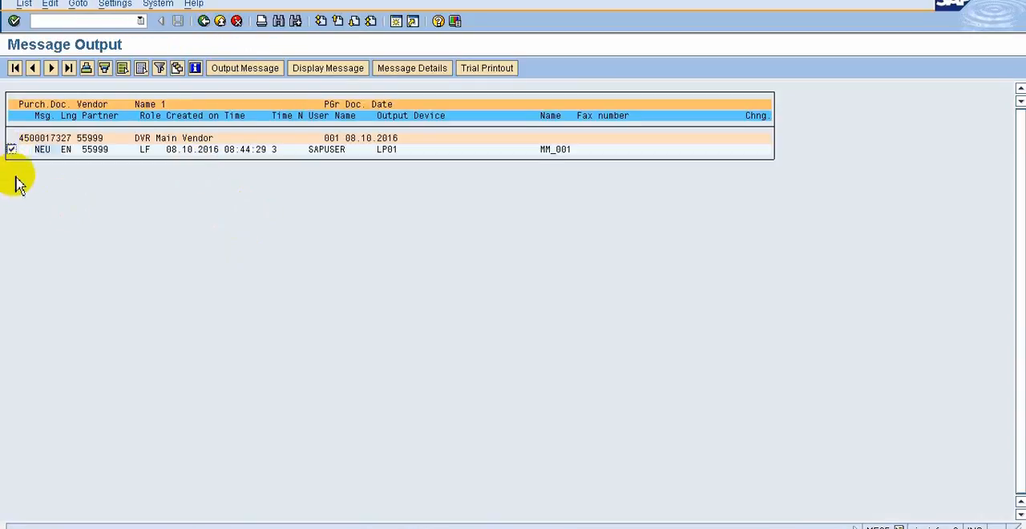
{"action": "left_click", "coordinate": [251, 71]}
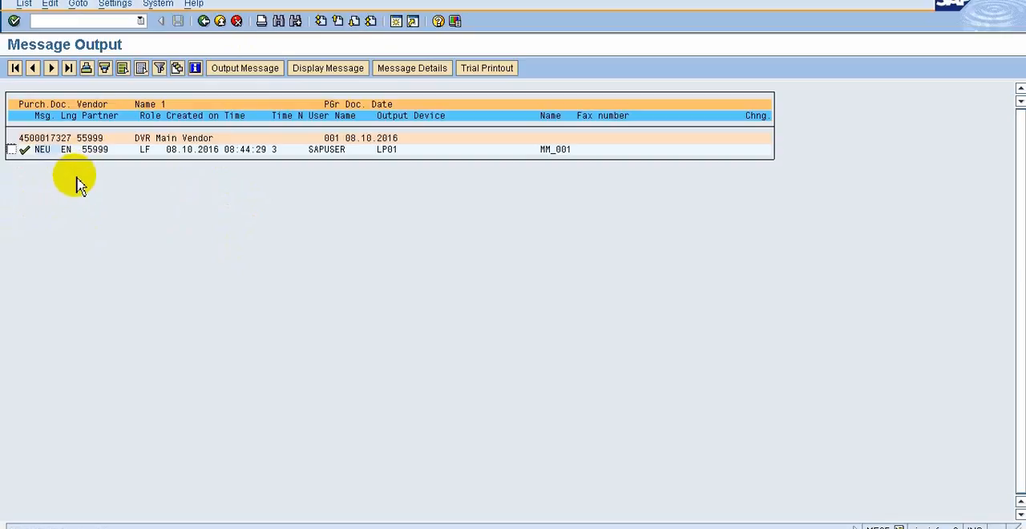
{"action": "left_click", "coordinate": [204, 21]}
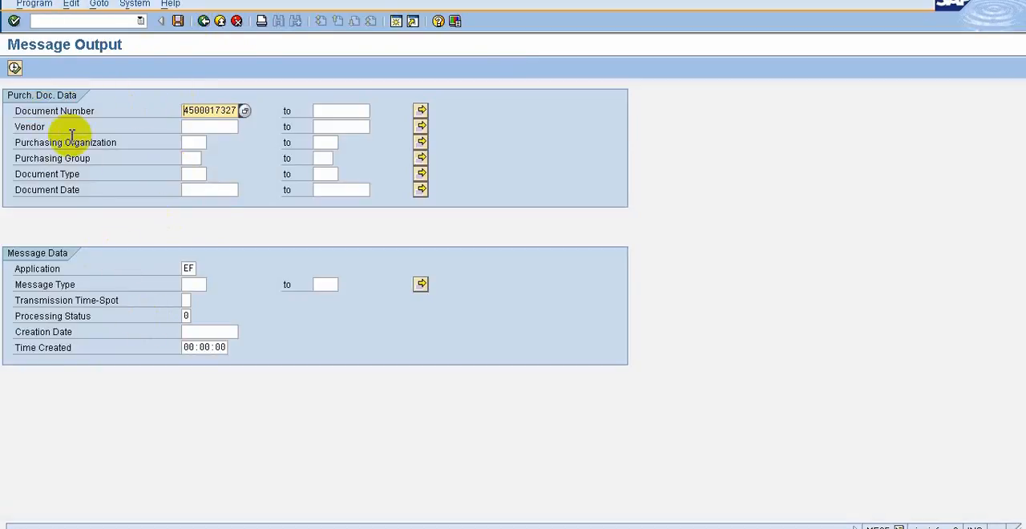
{"action": "left_click", "coordinate": [203, 21]}
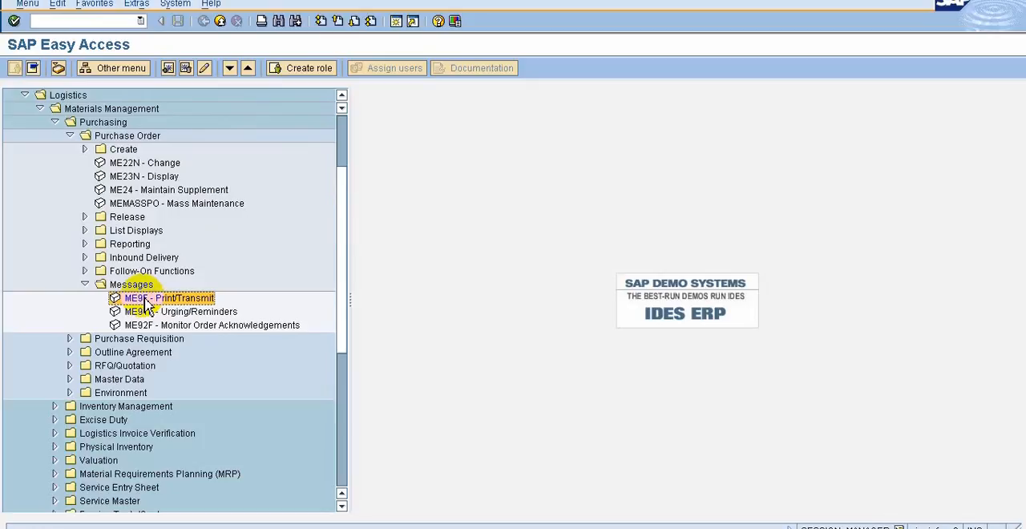
Run ME9F again for the same purchase order to check for messages still awaiting output
{"action": "double_click", "coordinate": [141, 298]}
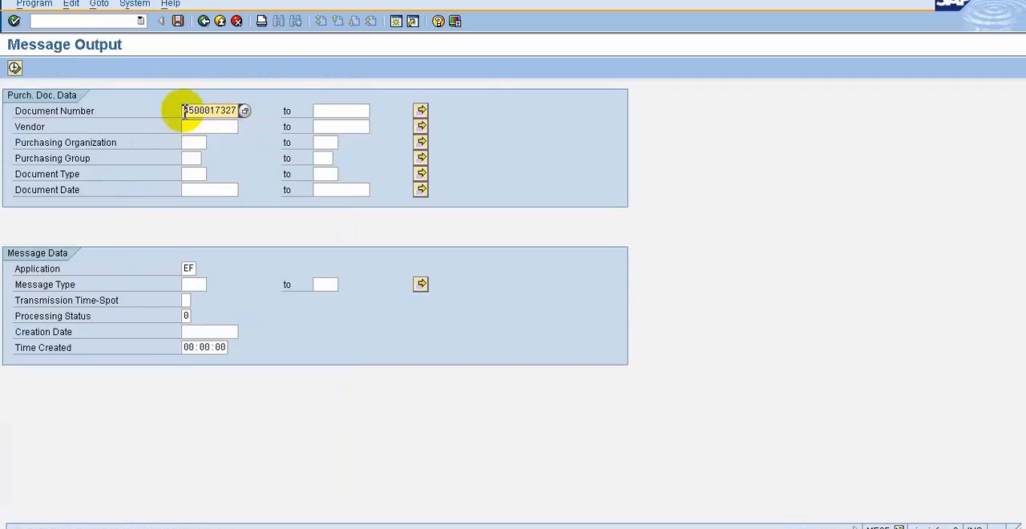
{"action": "left_click", "coordinate": [14, 69]}
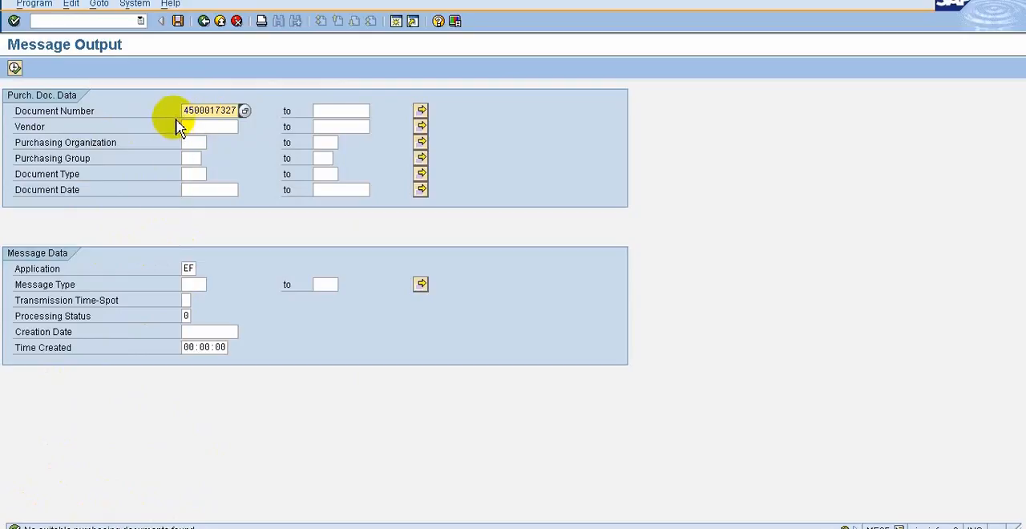
{"action": "left_click", "coordinate": [203, 23]}
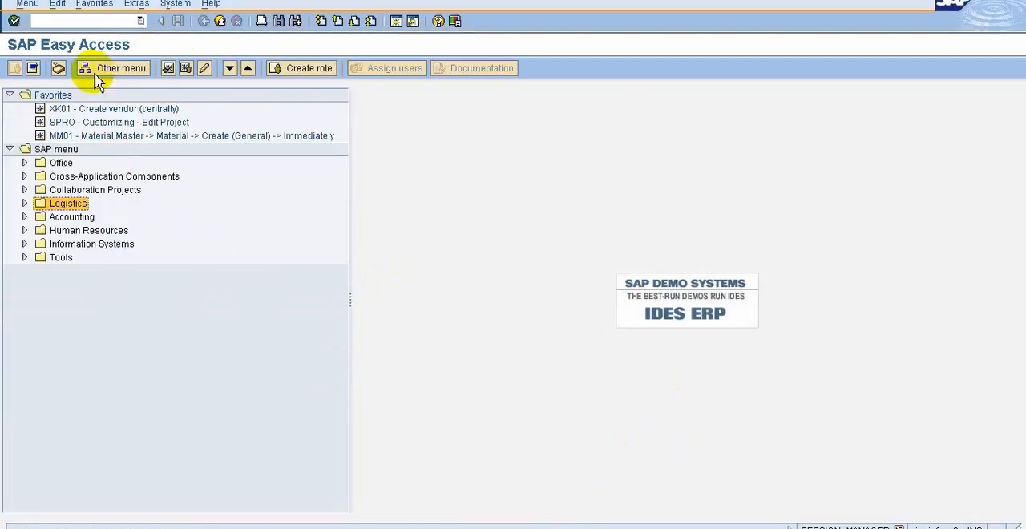
Start ME21N, open the saved purchase order and examine item 10's confirmation control and order acknowledgment fields
{"action": "left_click", "coordinate": [60, 20]}
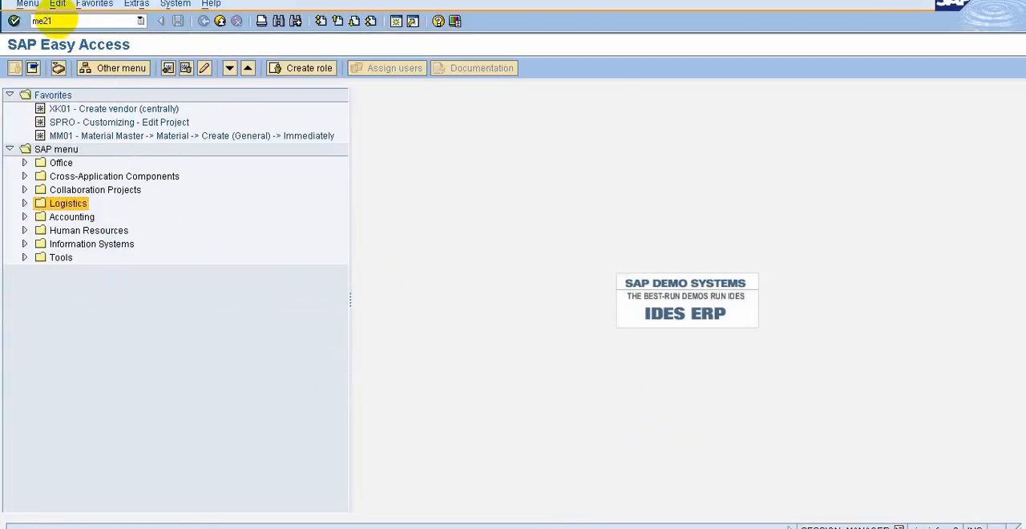
{"action": "key", "text": "Return"}
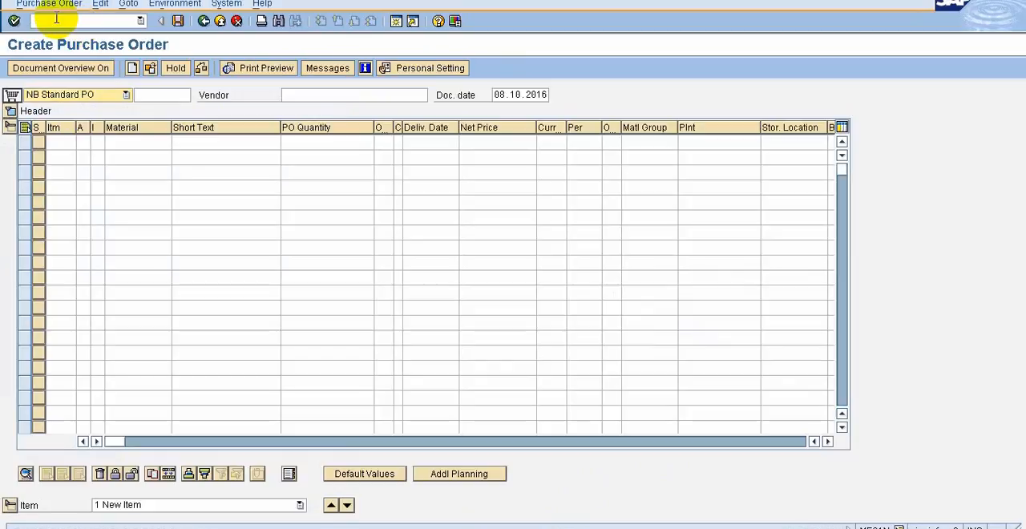
{"action": "left_click", "coordinate": [150, 69]}
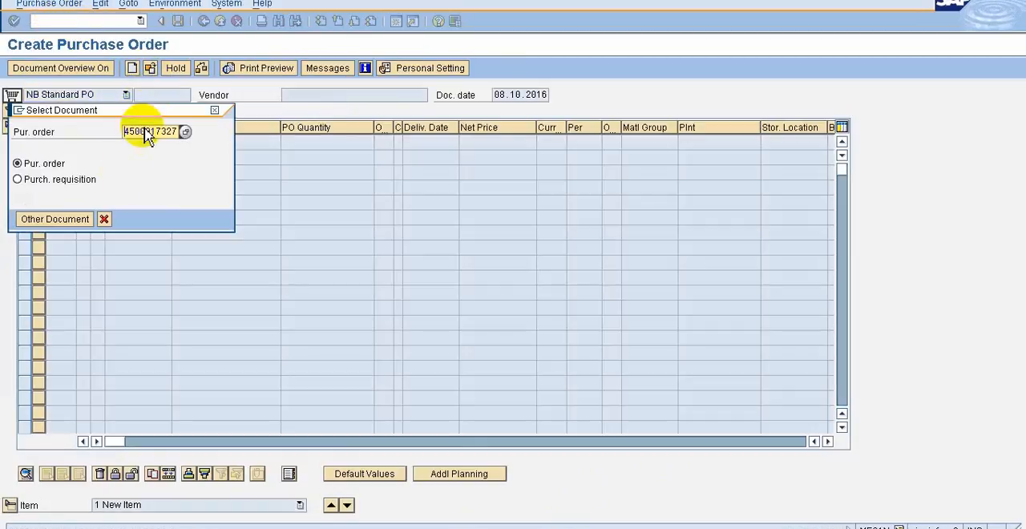
{"action": "left_click", "coordinate": [56, 219]}
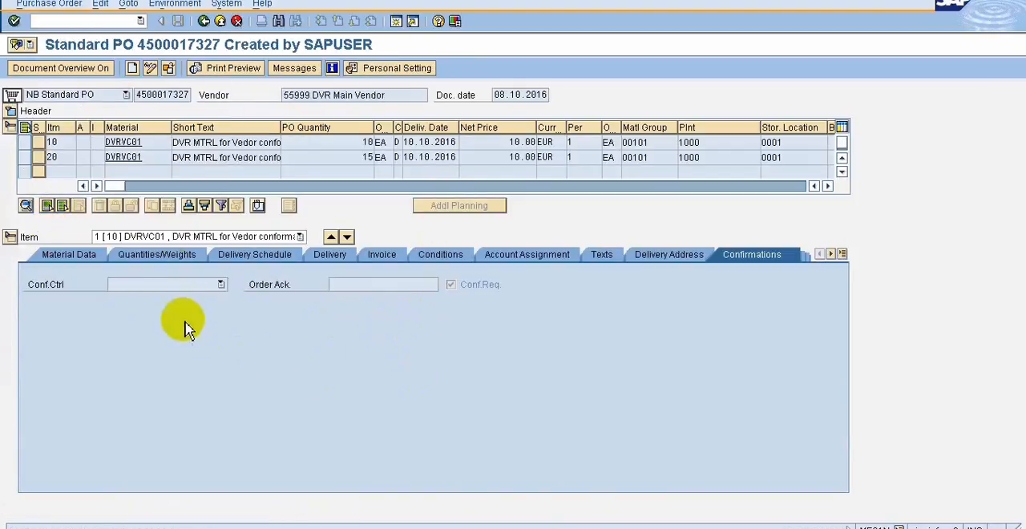
{"action": "left_click", "coordinate": [200, 285]}
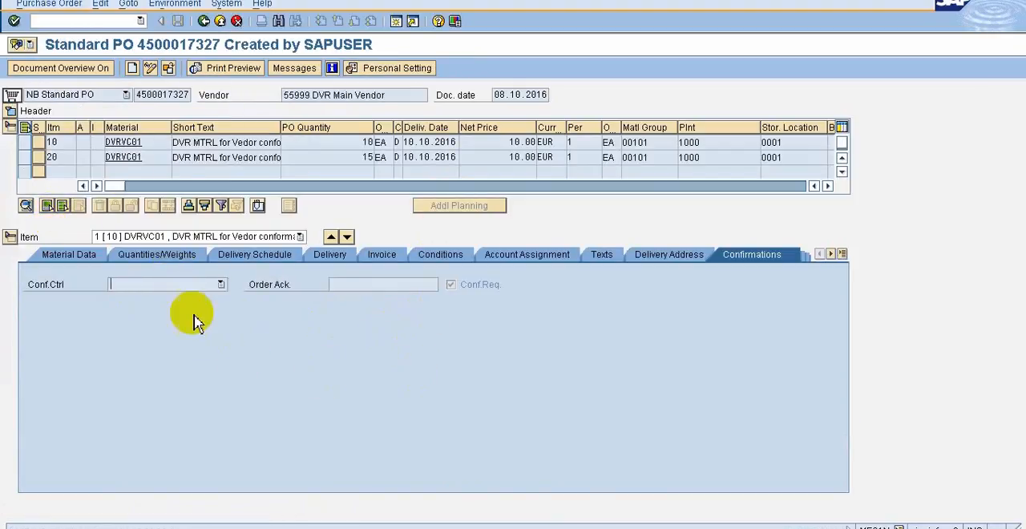
{"action": "left_click", "coordinate": [148, 289]}
{"action": "left_click", "coordinate": [149, 287]}
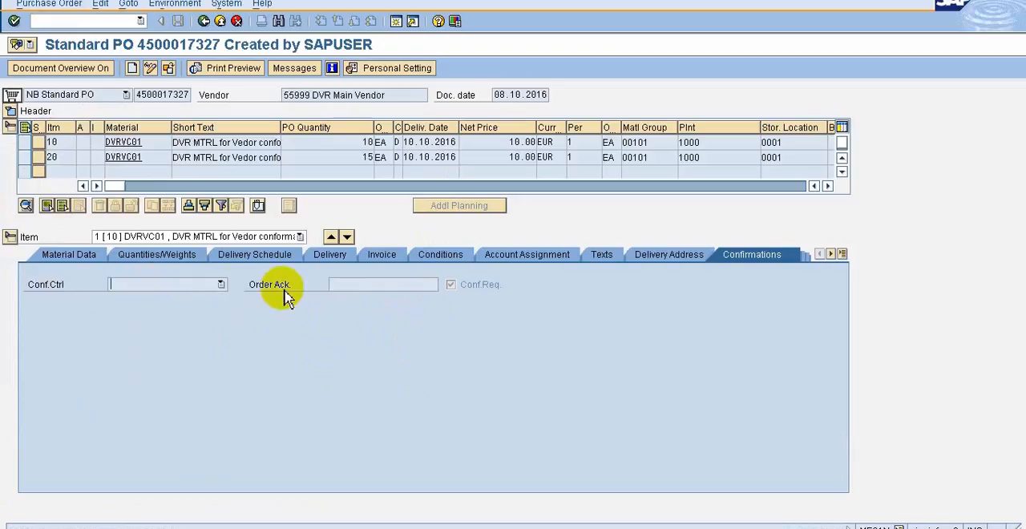
{"action": "left_click", "coordinate": [343, 287]}
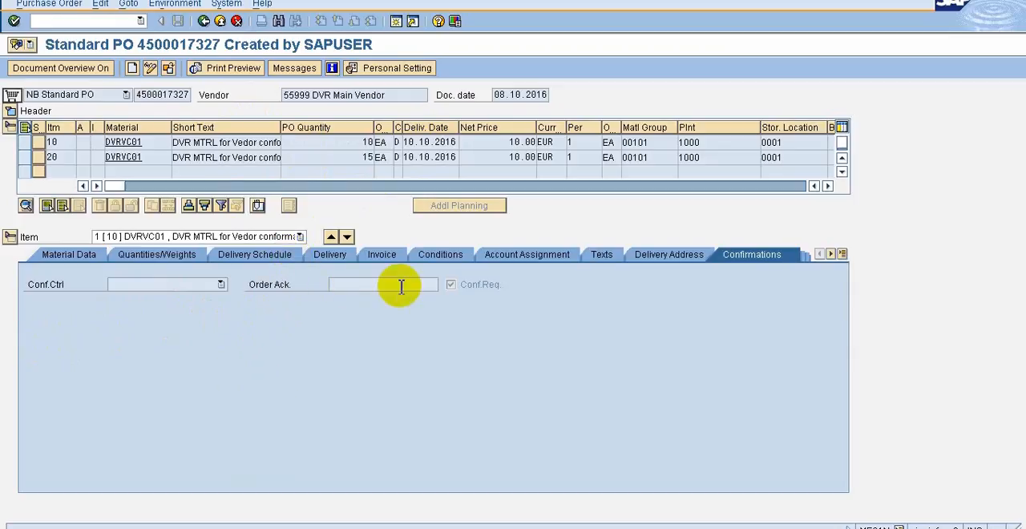
Switch the purchase order to change mode, enter "reciept 123" as item 10's order acknowledgment, save and exit
{"action": "left_click", "coordinate": [152, 71]}
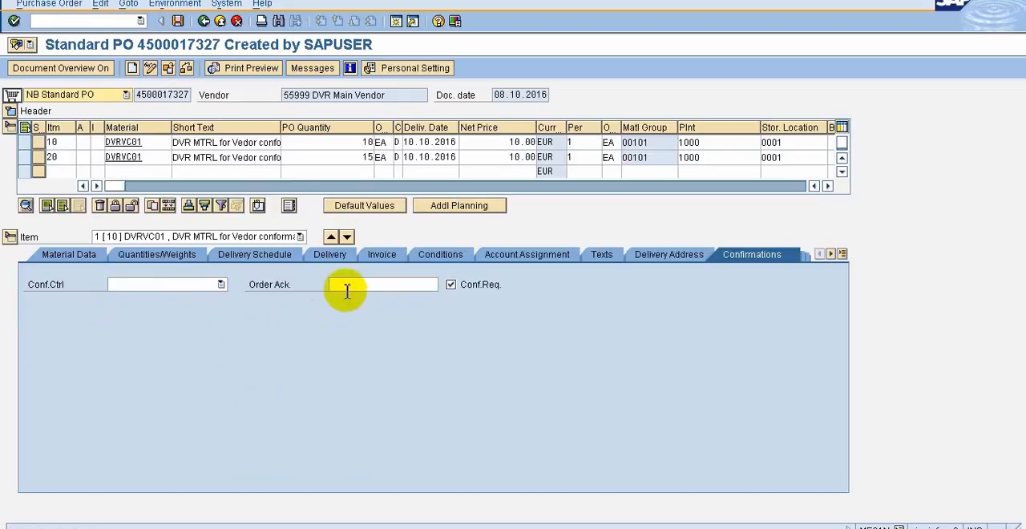
{"action": "left_click", "coordinate": [367, 287]}
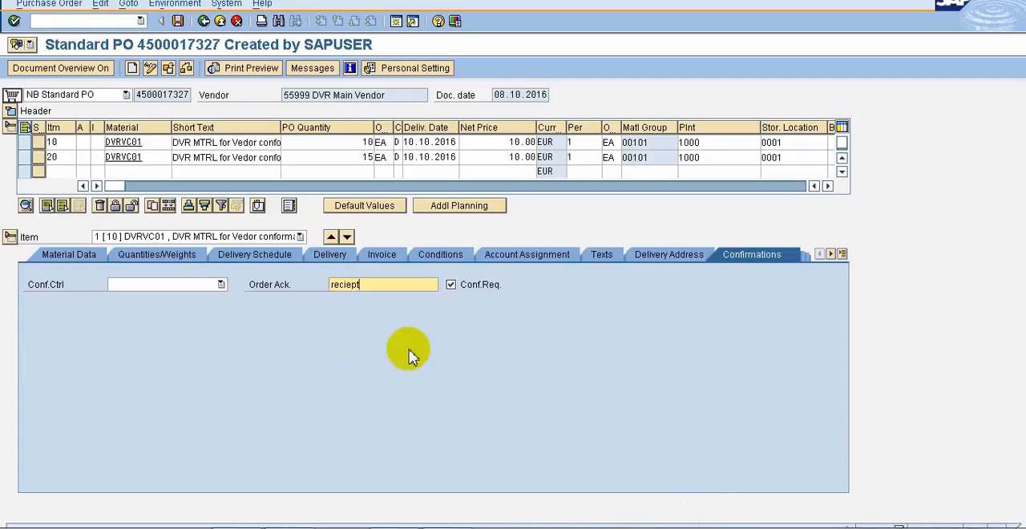
{"action": "type", "text": "123"}
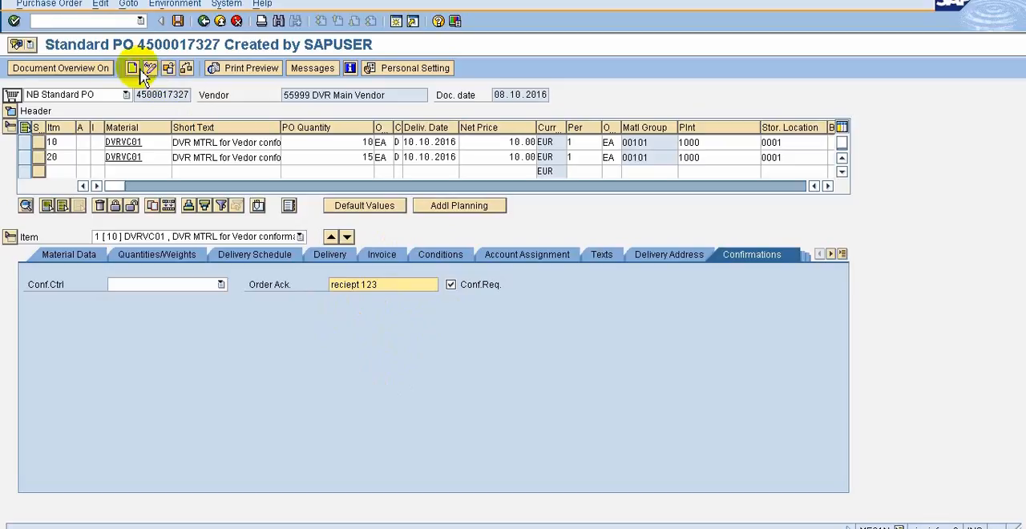
{"action": "left_click", "coordinate": [179, 21]}
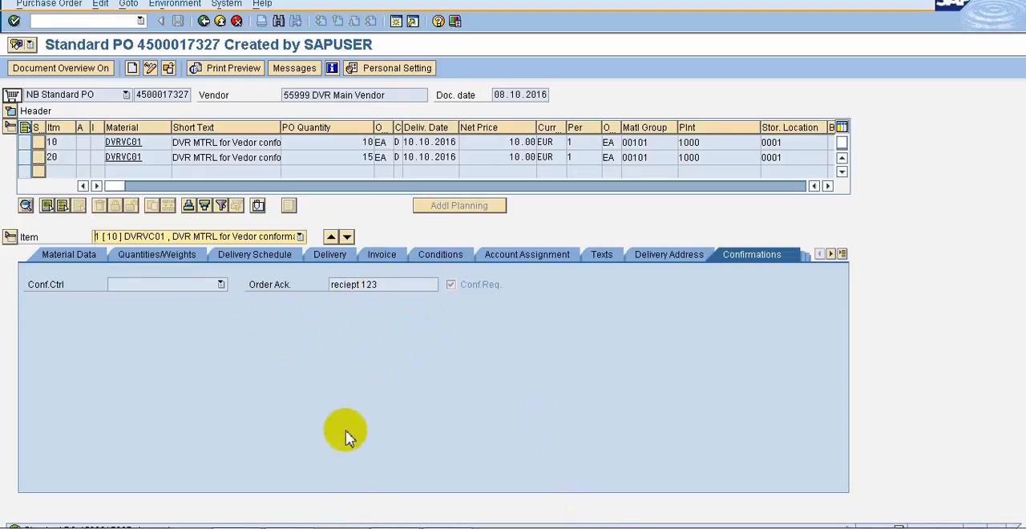
{"action": "key", "text": "F3"}
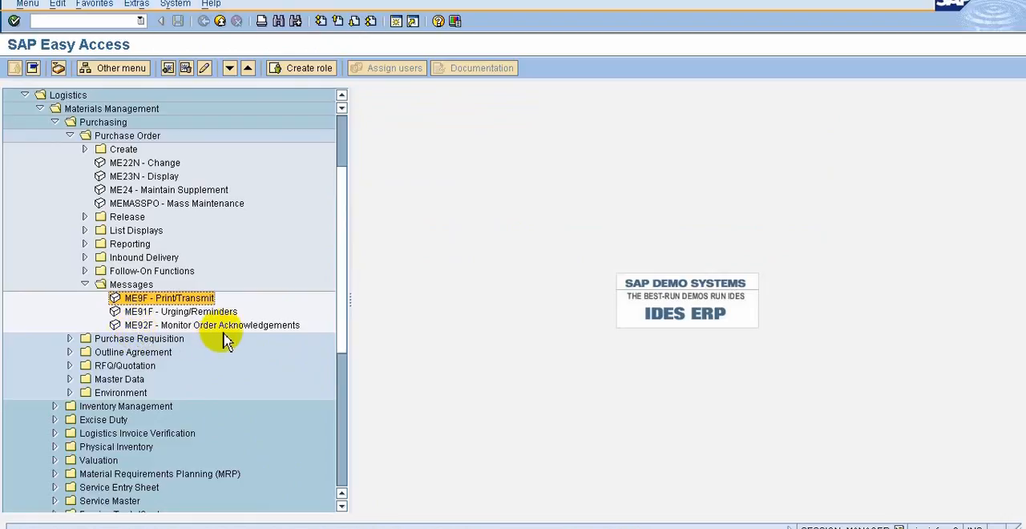
Run ME92F for the saved purchase order, select the listed order, inspect its document and return to the list
{"action": "double_click", "coordinate": [156, 326]}
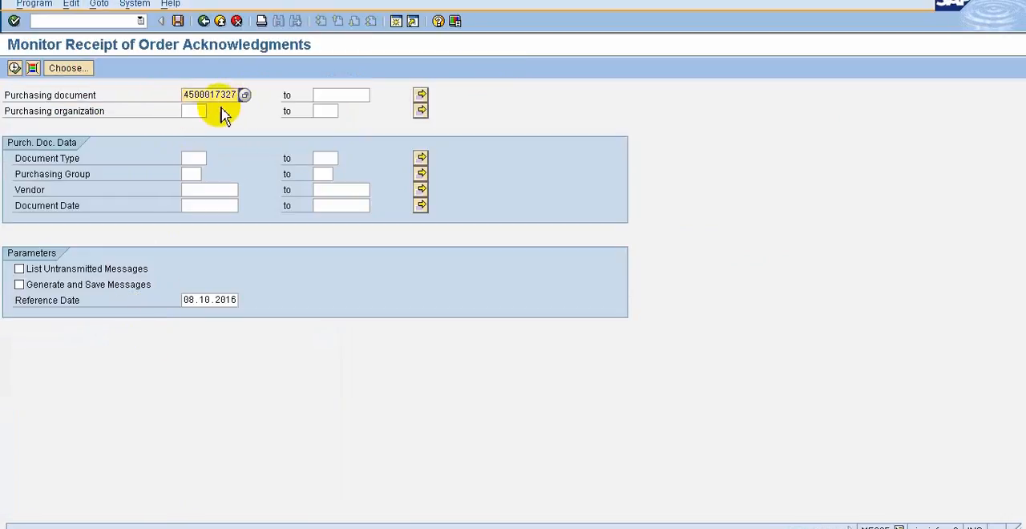
{"action": "left_click", "coordinate": [185, 94]}
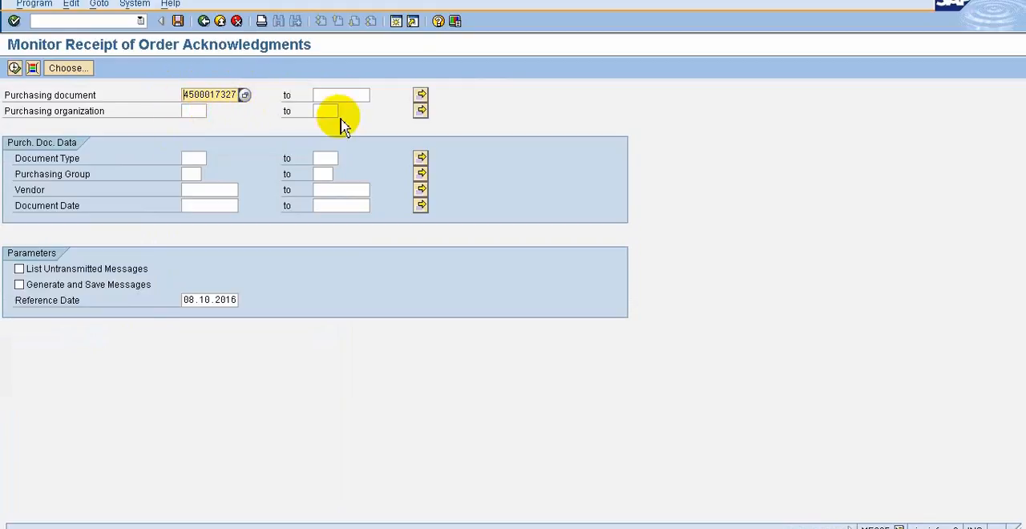
{"action": "left_click", "coordinate": [13, 69]}
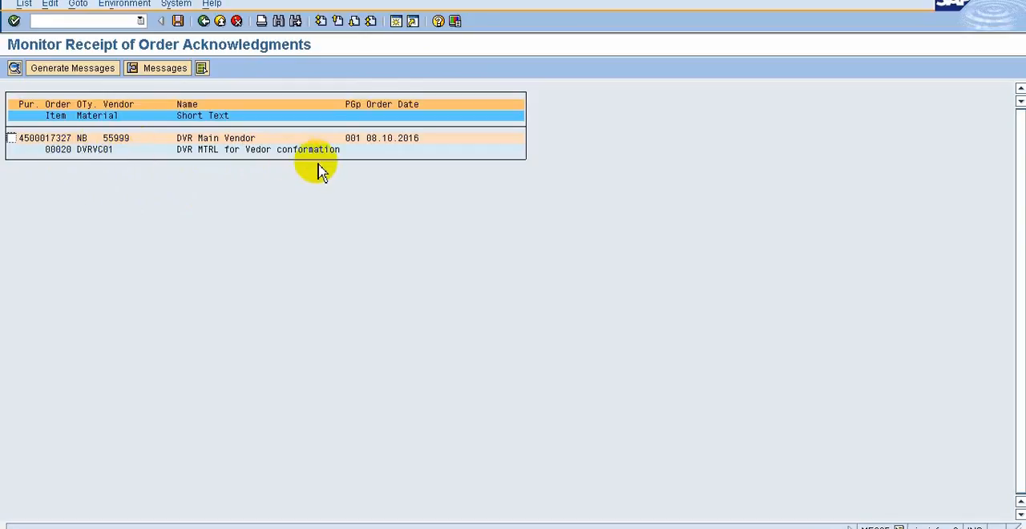
{"action": "left_click", "coordinate": [11, 139]}
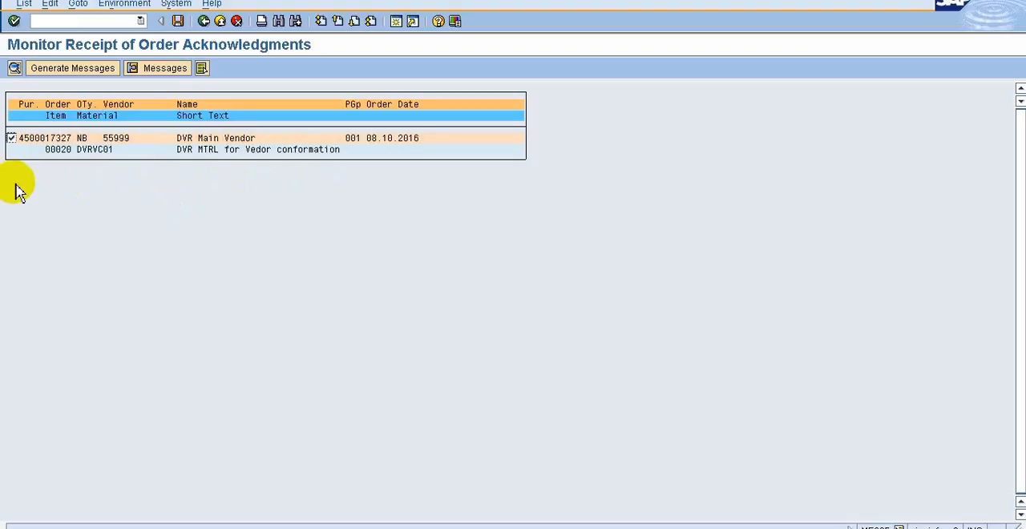
{"action": "left_click", "coordinate": [15, 68]}
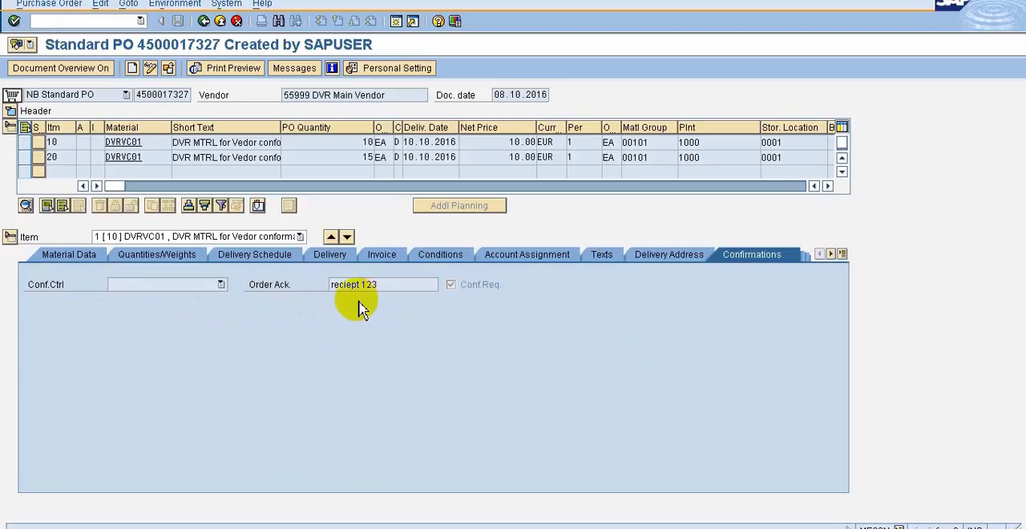
{"action": "left_click", "coordinate": [204, 22]}
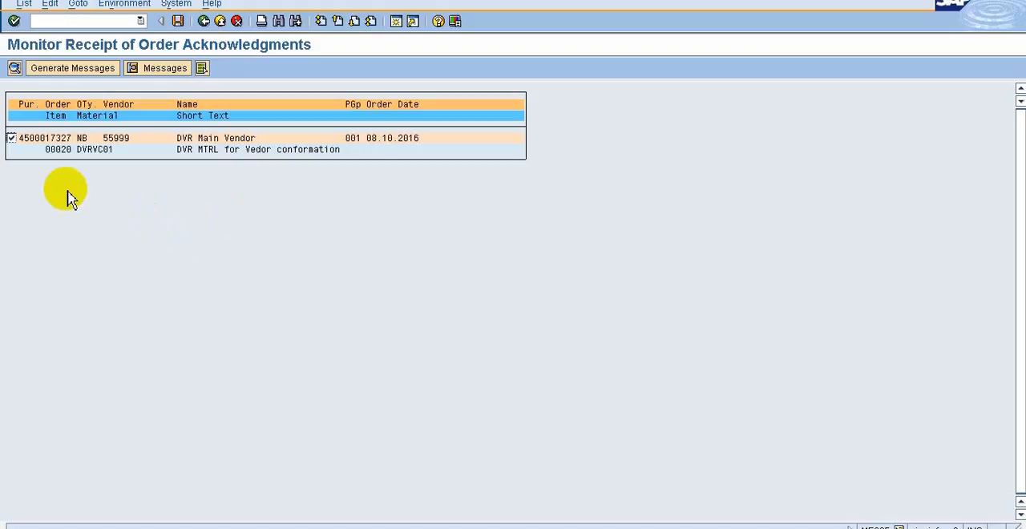
Generate the acknowledgment reminder message for the selected purchase order, save it and exit the monitoring transaction
{"action": "left_click", "coordinate": [66, 75]}
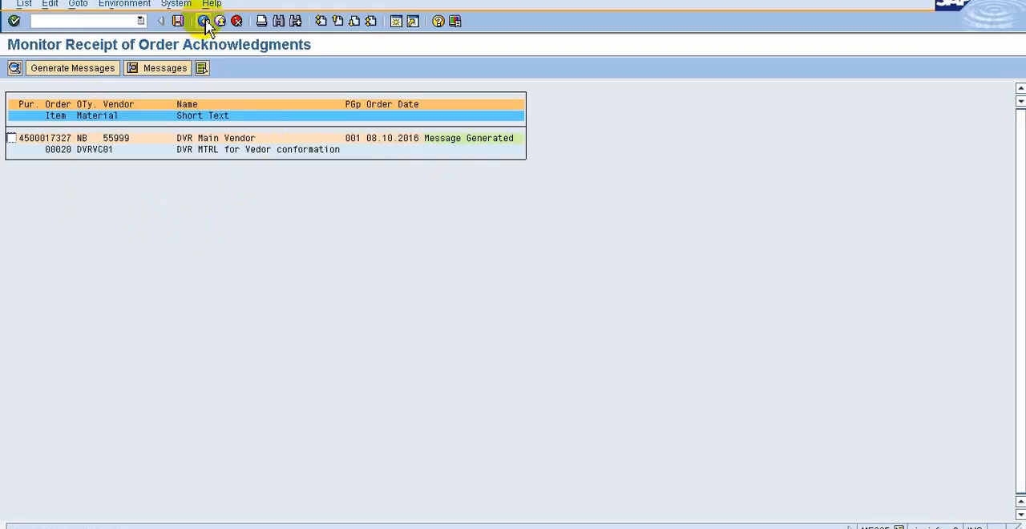
{"action": "left_click", "coordinate": [205, 22]}
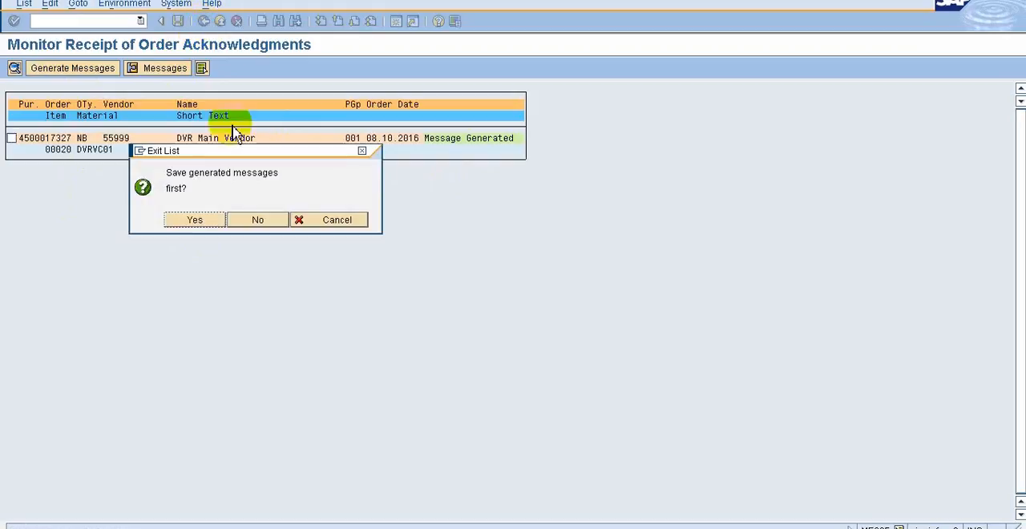
{"action": "left_click", "coordinate": [216, 222]}
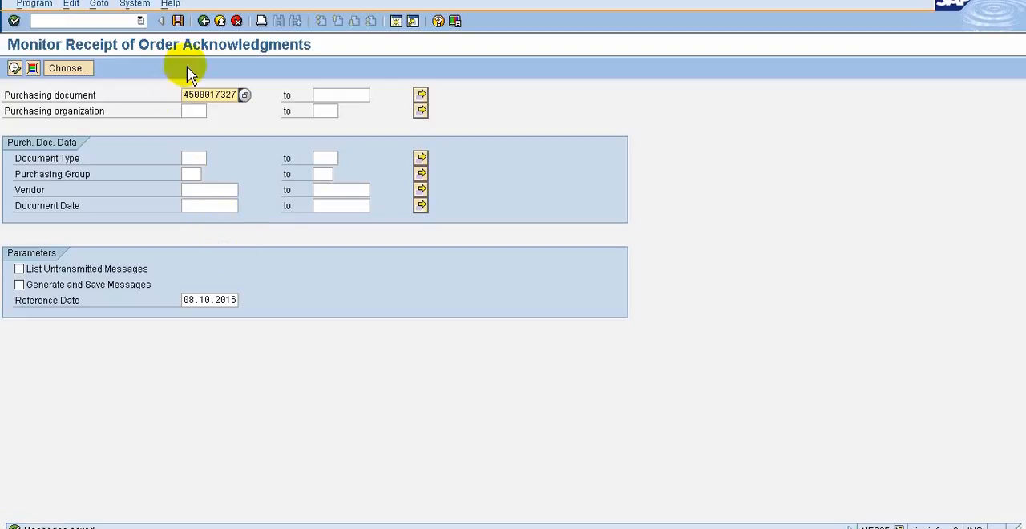
{"action": "left_click", "coordinate": [205, 22]}
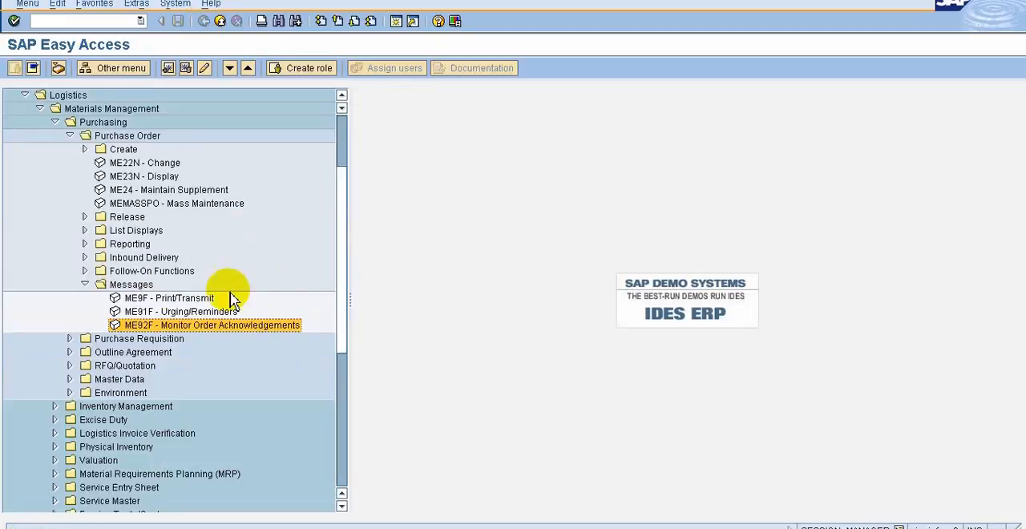
Run ME9F for the same purchase order, preview the AUFB message through to its item details, and leave the transaction
{"action": "double_click", "coordinate": [143, 299]}
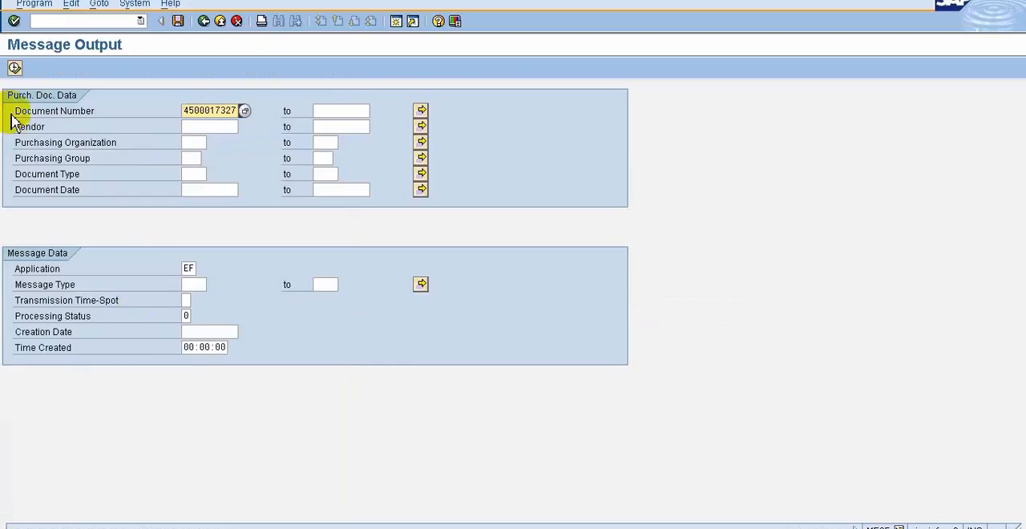
{"action": "left_click", "coordinate": [15, 68]}
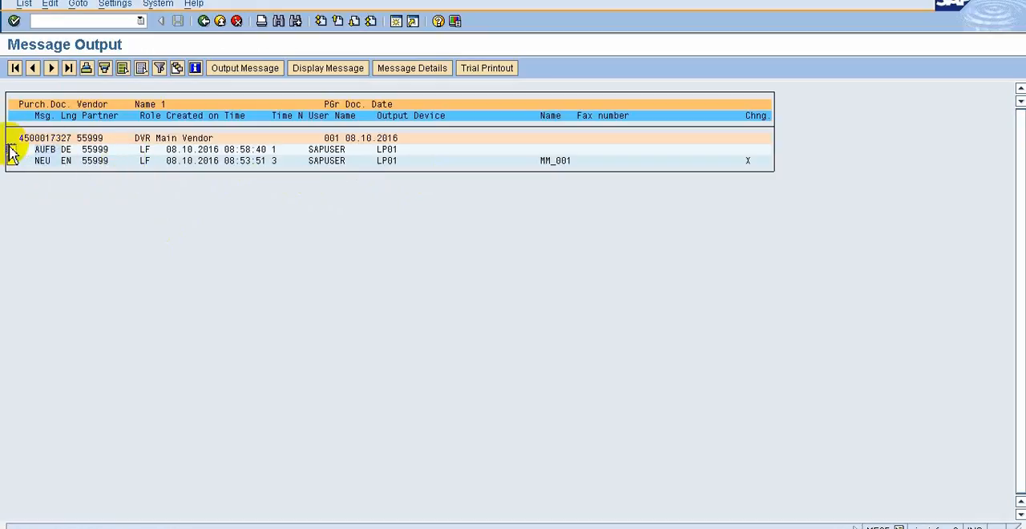
{"action": "left_click", "coordinate": [321, 71]}
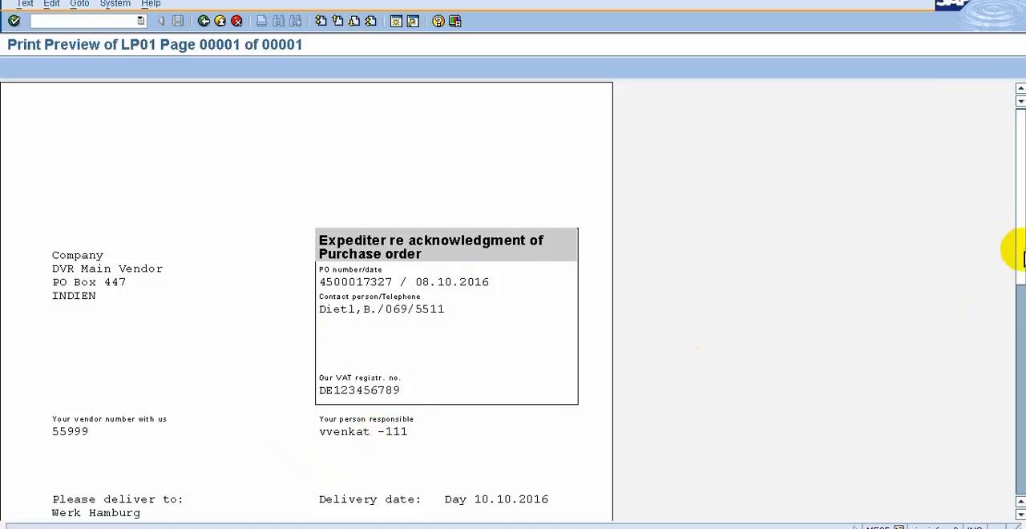
{"action": "left_click_drag", "start_coordinate": [1019, 255], "coordinate": [1017, 447]}
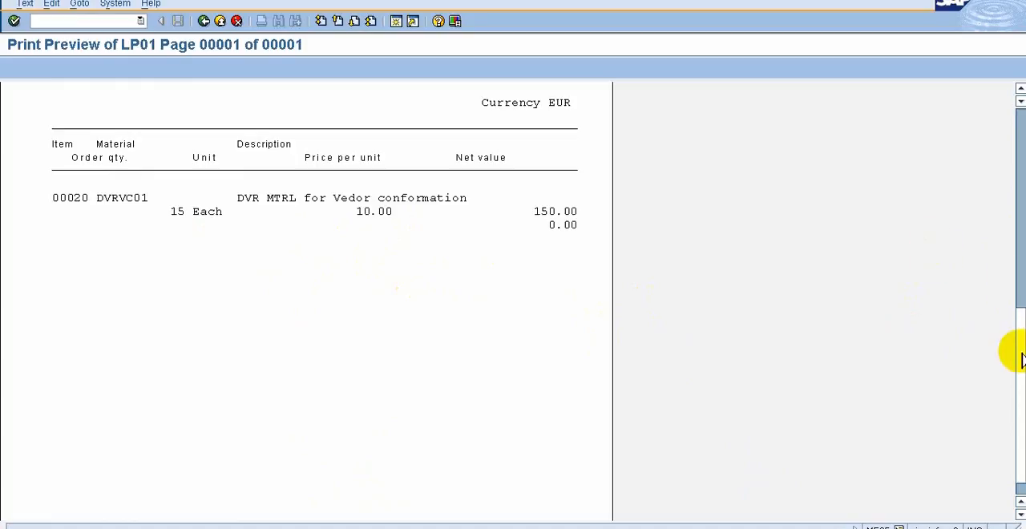
{"action": "left_click_drag", "start_coordinate": [1022, 358], "coordinate": [1019, 66]}
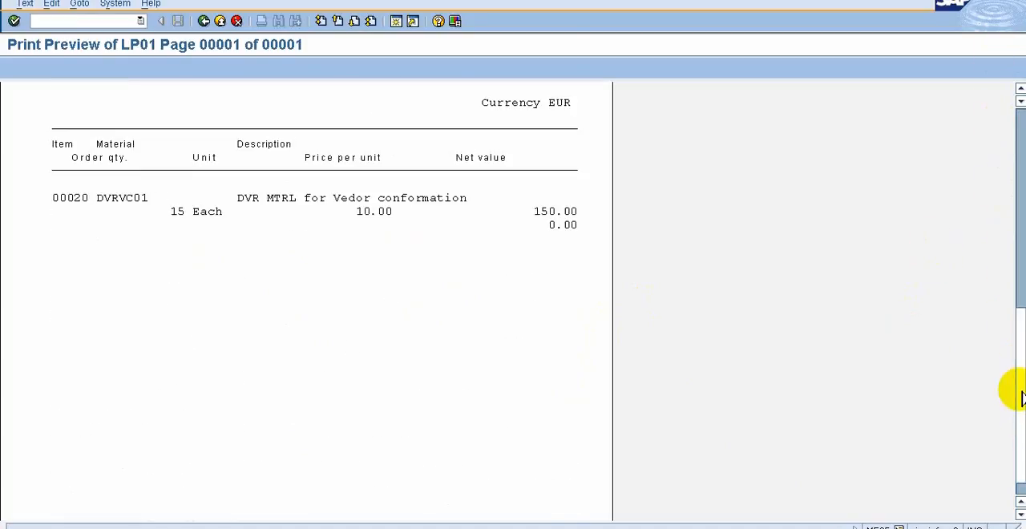
{"action": "left_click_drag", "start_coordinate": [1015, 393], "coordinate": [1016, 495]}
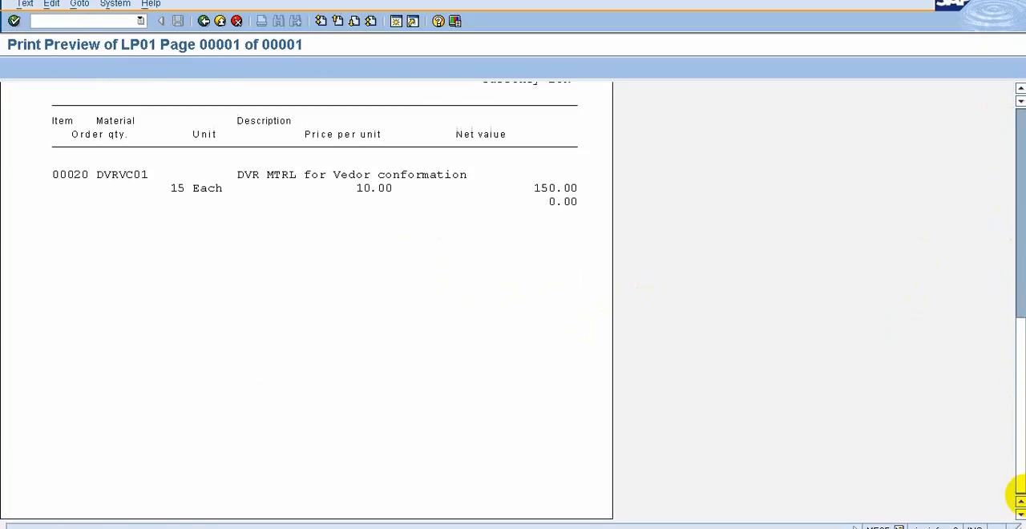
{"action": "left_click", "coordinate": [204, 22]}
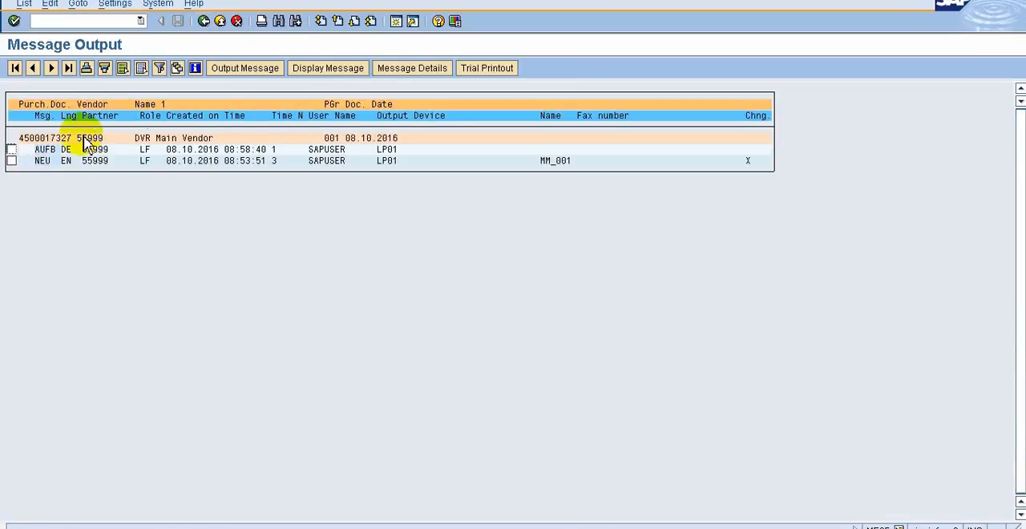
{"action": "left_click", "coordinate": [204, 21]}
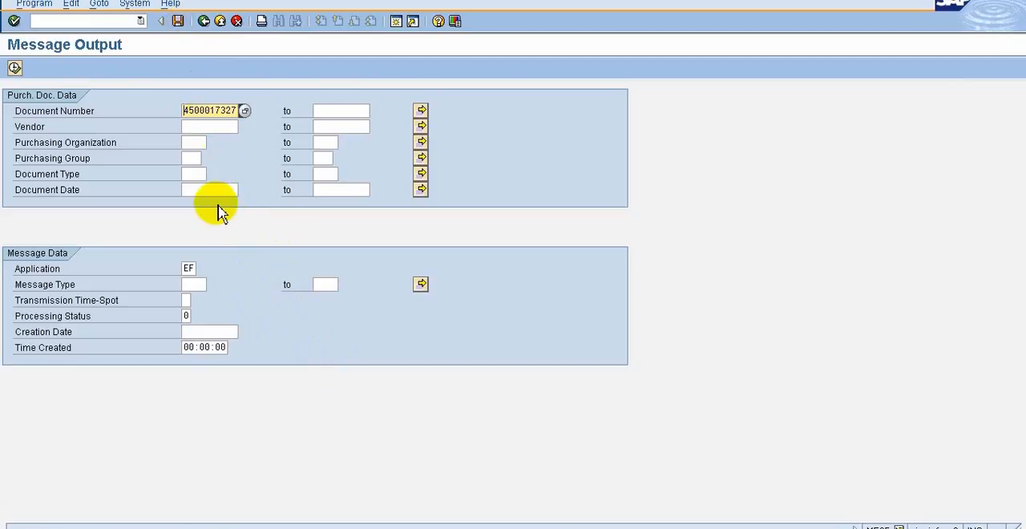
{"action": "left_click", "coordinate": [203, 21]}
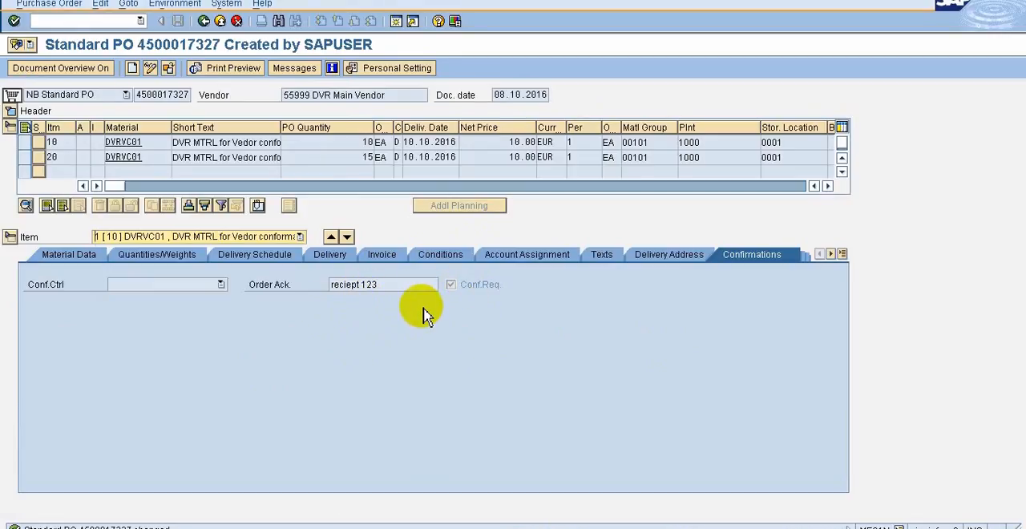
Review item 10's delivery, delivery schedule and confirmation details in the saved purchase order
{"action": "left_click", "coordinate": [327, 258]}
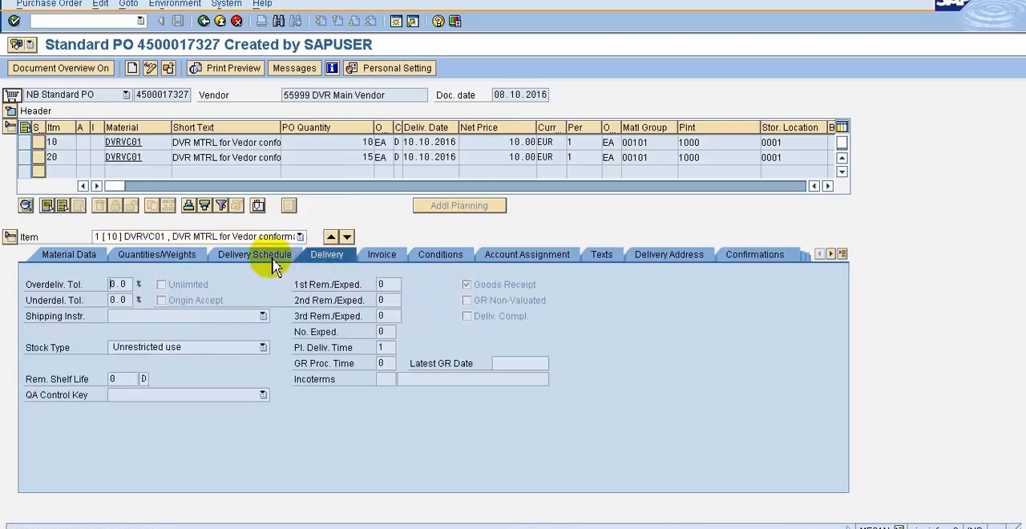
{"action": "left_click", "coordinate": [245, 266]}
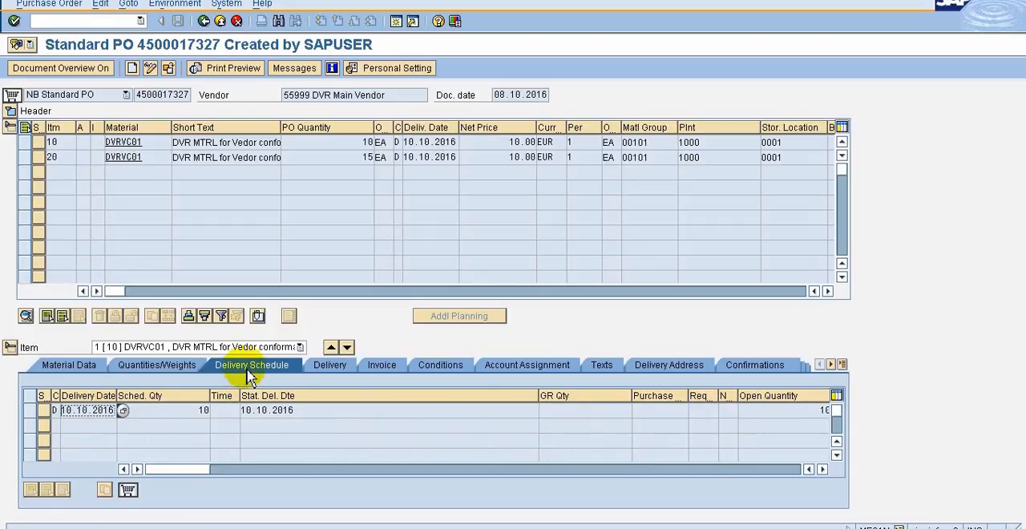
{"action": "left_click", "coordinate": [754, 367]}
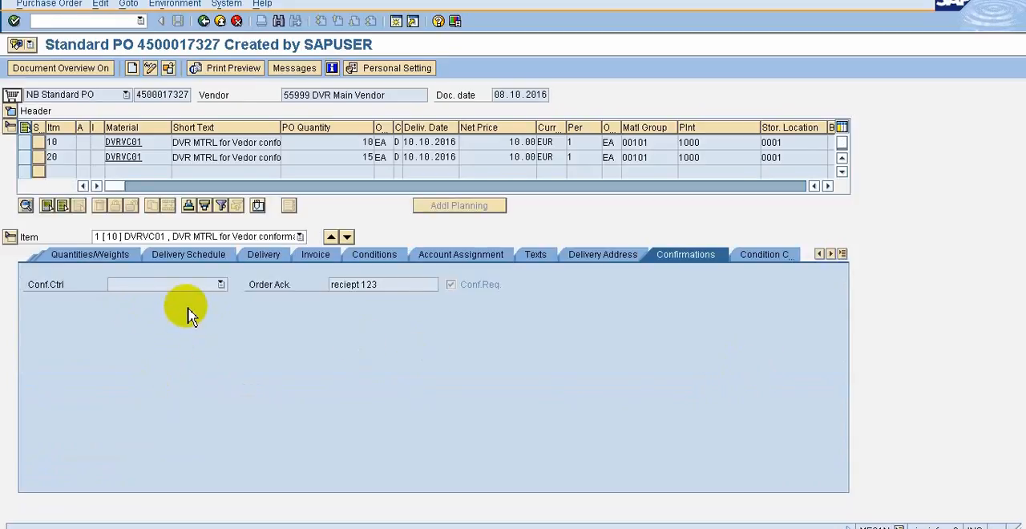
{"action": "left_click", "coordinate": [176, 256]}
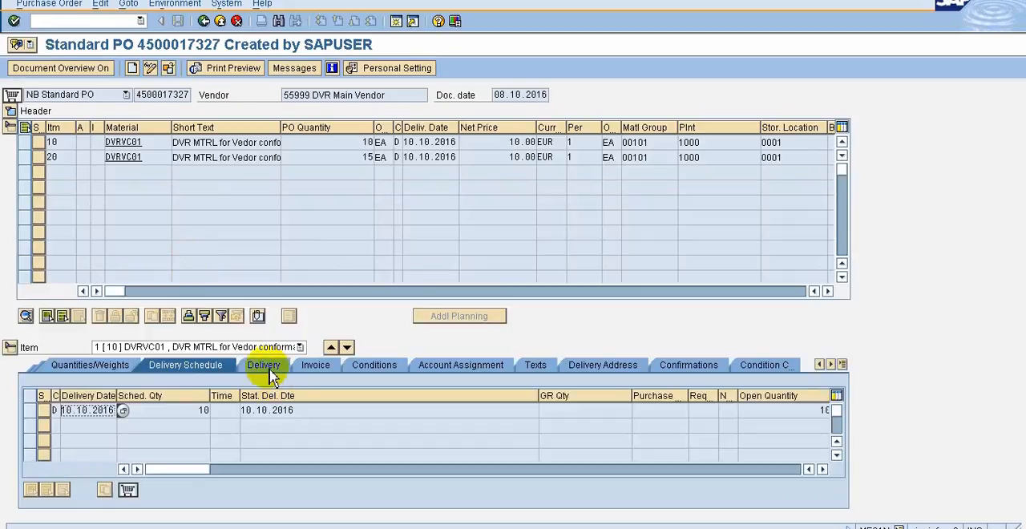
{"action": "left_click", "coordinate": [264, 365]}
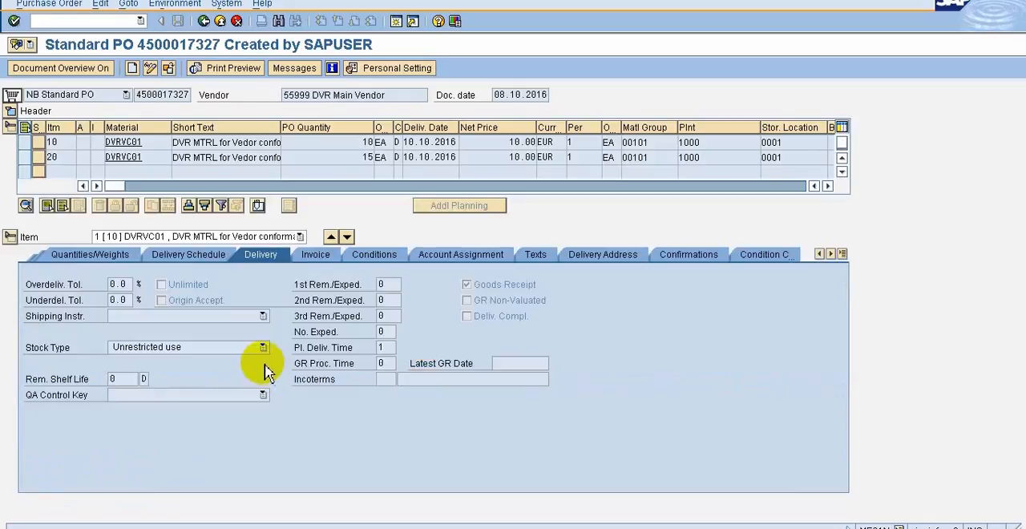